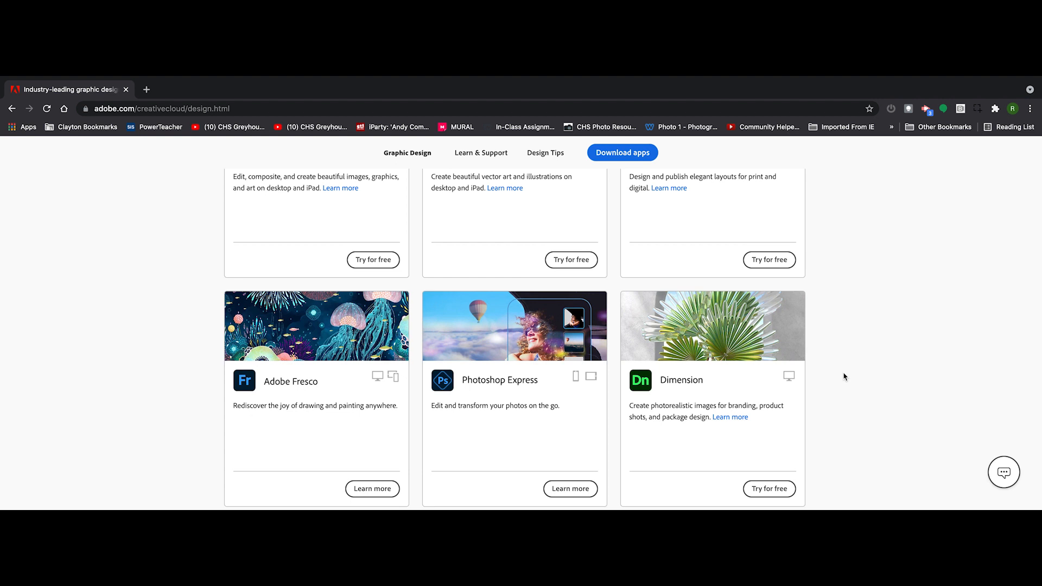
Find Adobe Spark among the listed design apps and open its product page.
{"action": "scroll", "coordinate": [844, 376], "scroll_direction": "down", "scroll_amount": 2}
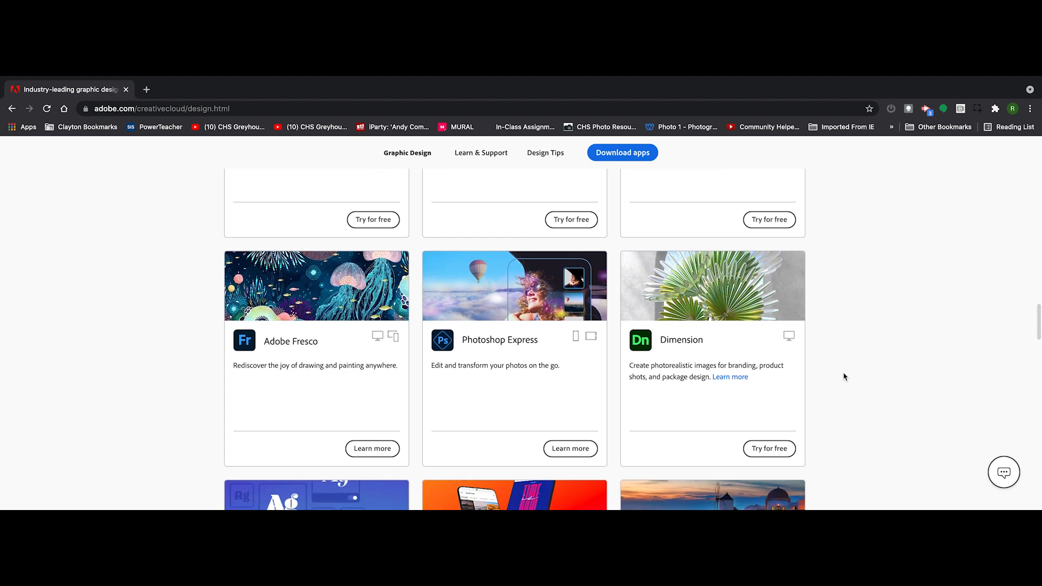
{"action": "scroll", "coordinate": [844, 376], "scroll_direction": "down", "scroll_amount": 3}
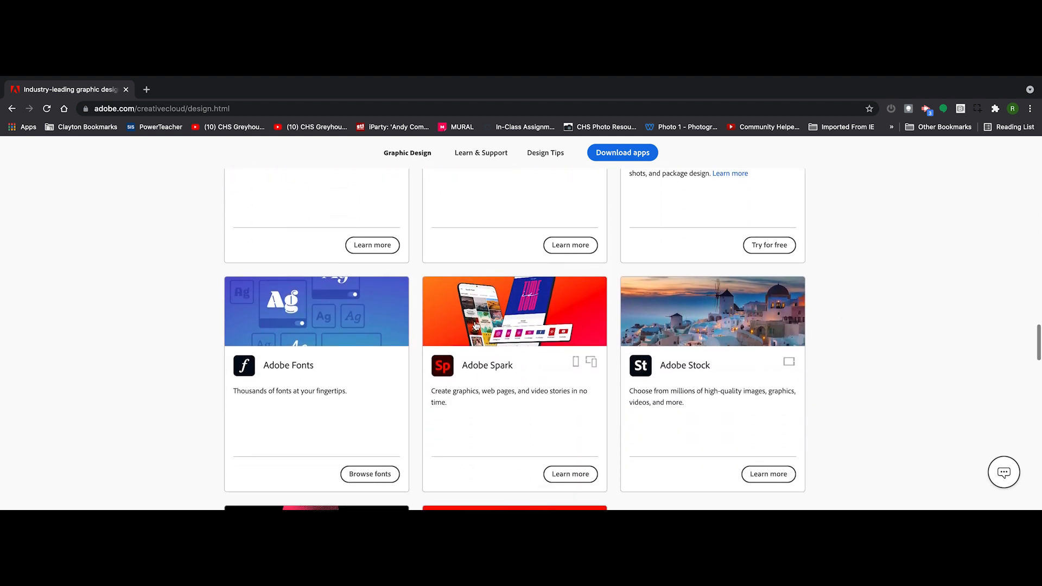
{"action": "scroll", "coordinate": [485, 325], "scroll_direction": "down", "scroll_amount": 1}
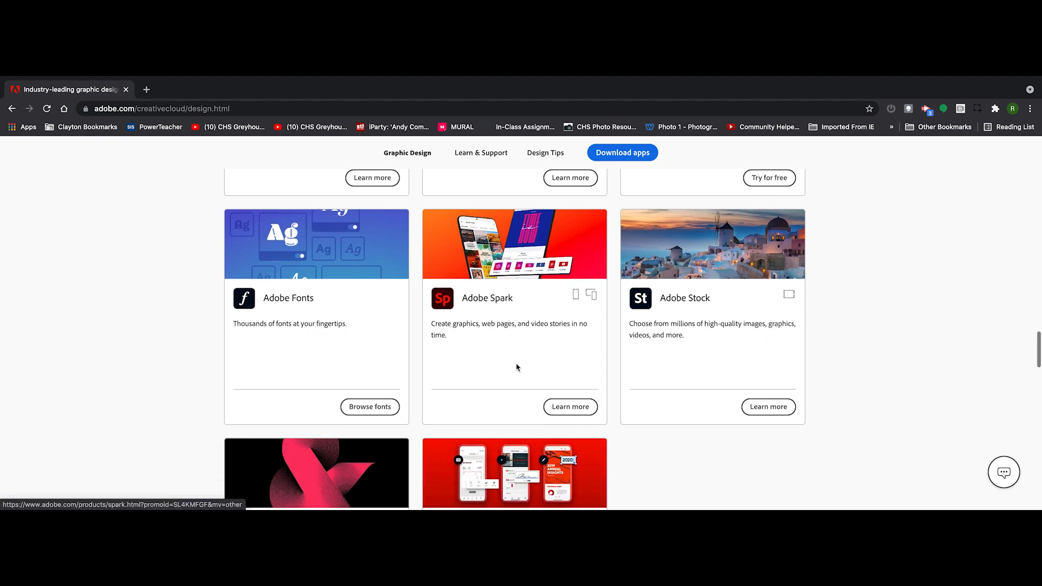
{"action": "left_click", "coordinate": [577, 411]}
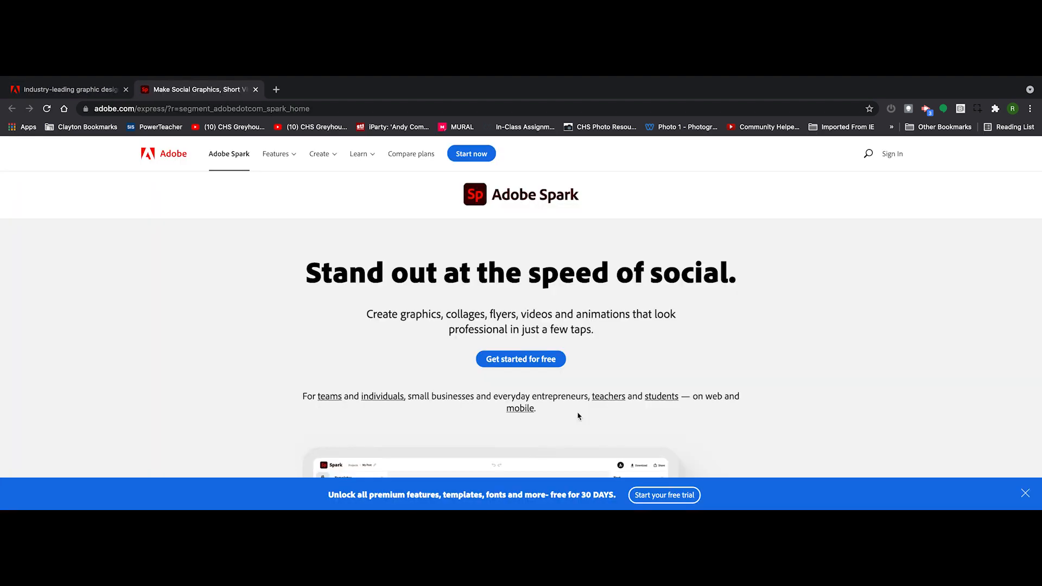
Look over the Adobe Spark product page and sign in to the Spark account.
{"action": "scroll", "coordinate": [578, 415], "scroll_direction": "down", "scroll_amount": 3}
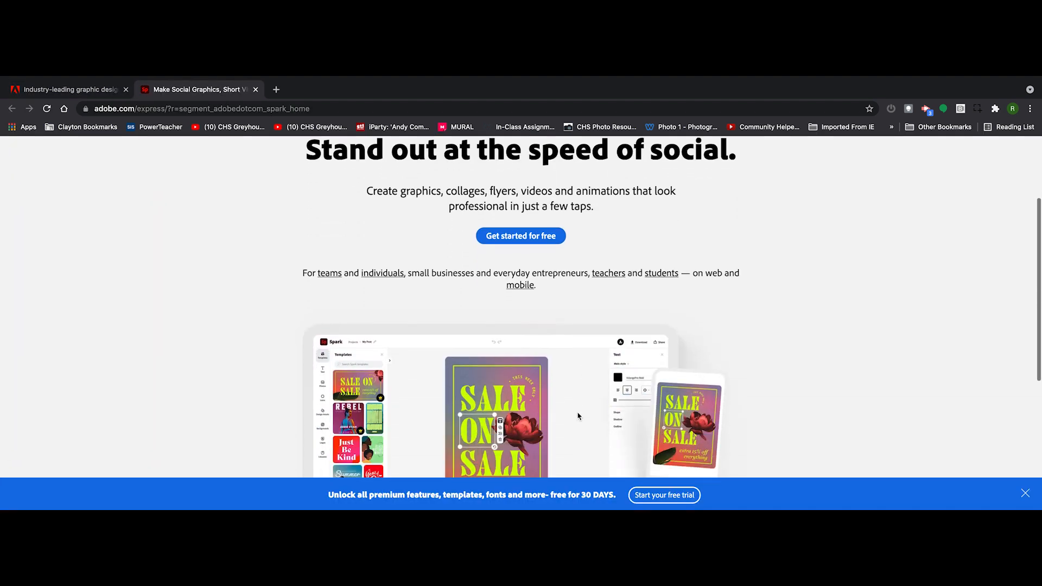
{"action": "scroll", "coordinate": [578, 416], "scroll_direction": "down", "scroll_amount": 3}
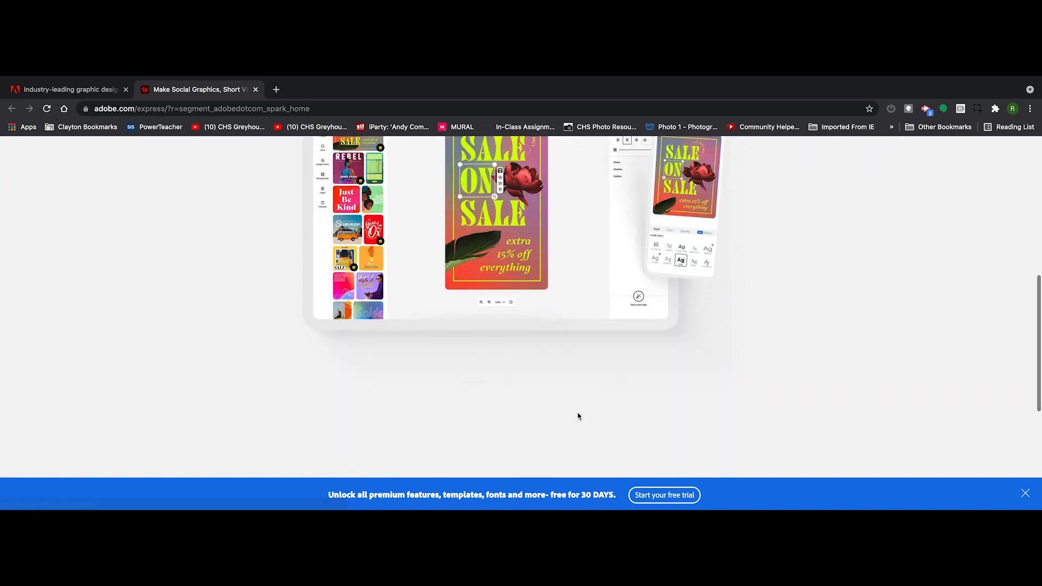
{"action": "scroll", "coordinate": [578, 416], "scroll_direction": "up", "scroll_amount": 1}
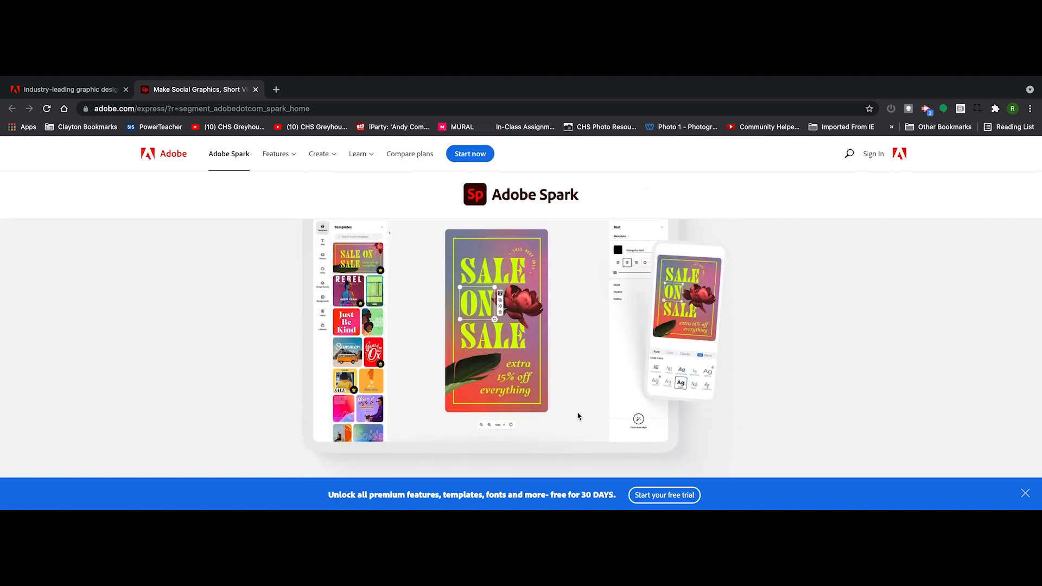
{"action": "left_click", "coordinate": [871, 161]}
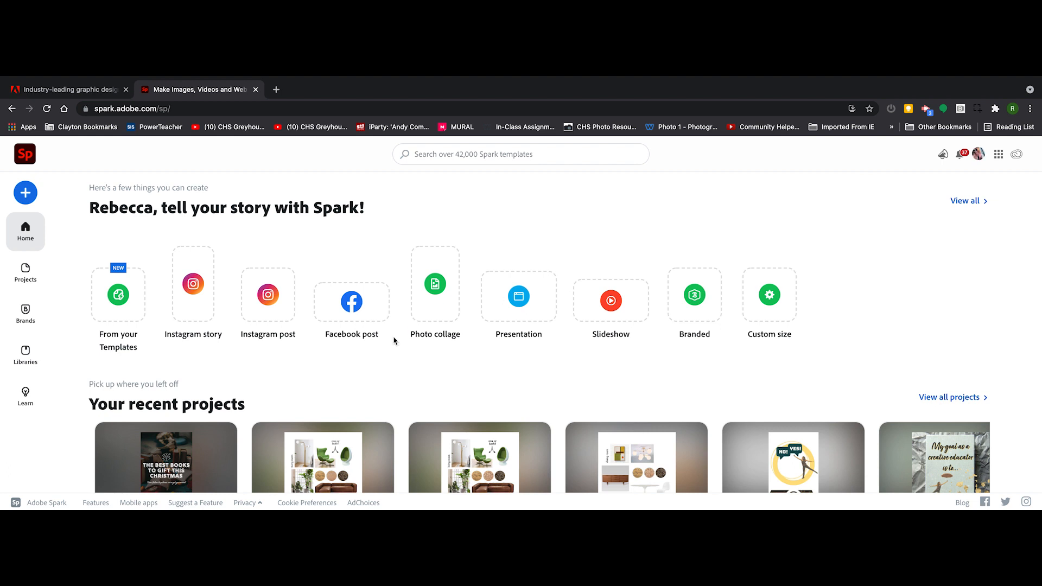
Search the Spark templates for "book cover".
{"action": "left_click", "coordinate": [439, 156]}
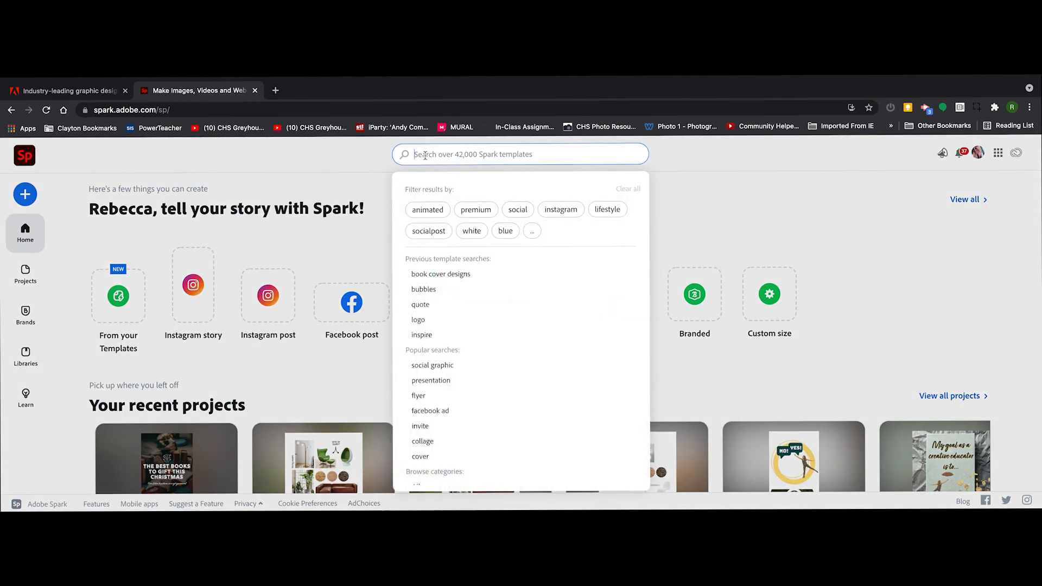
{"action": "type", "text": "book cover"}
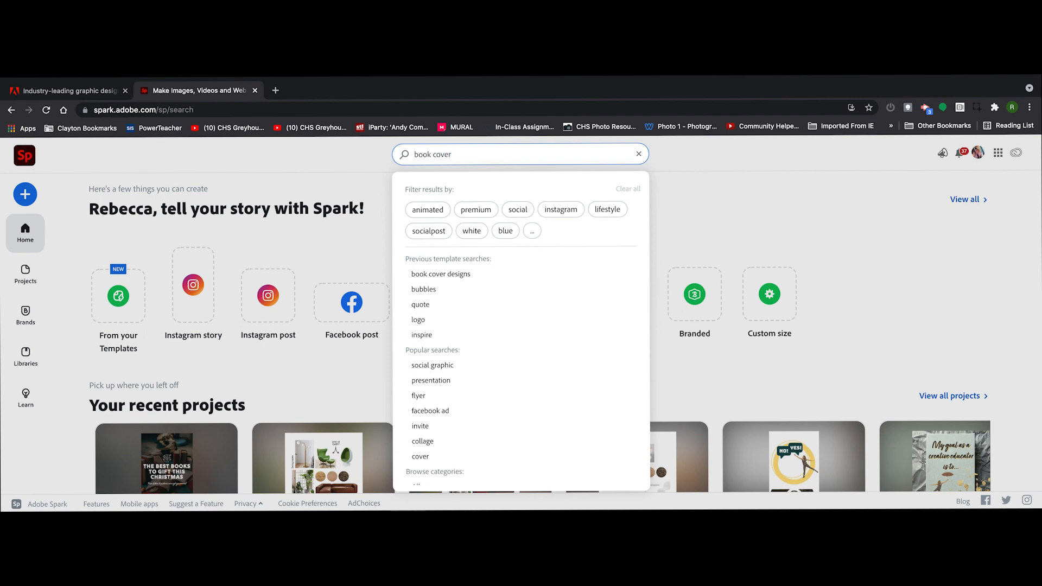
{"action": "key", "text": "Return"}
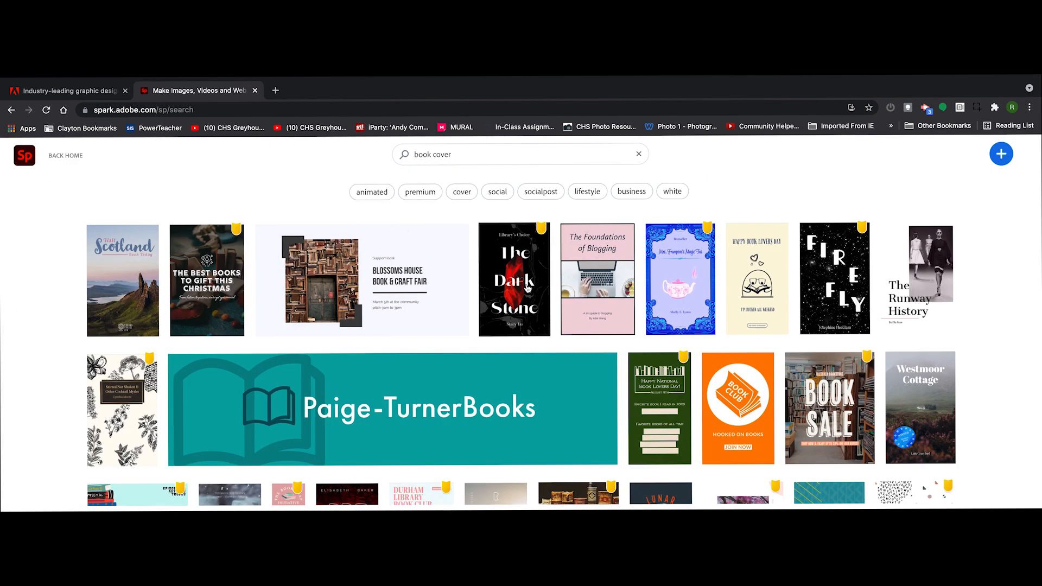
Preview the template "The Dark Stone", close it without using it and return to the Spark home page.
{"action": "left_click", "coordinate": [527, 289]}
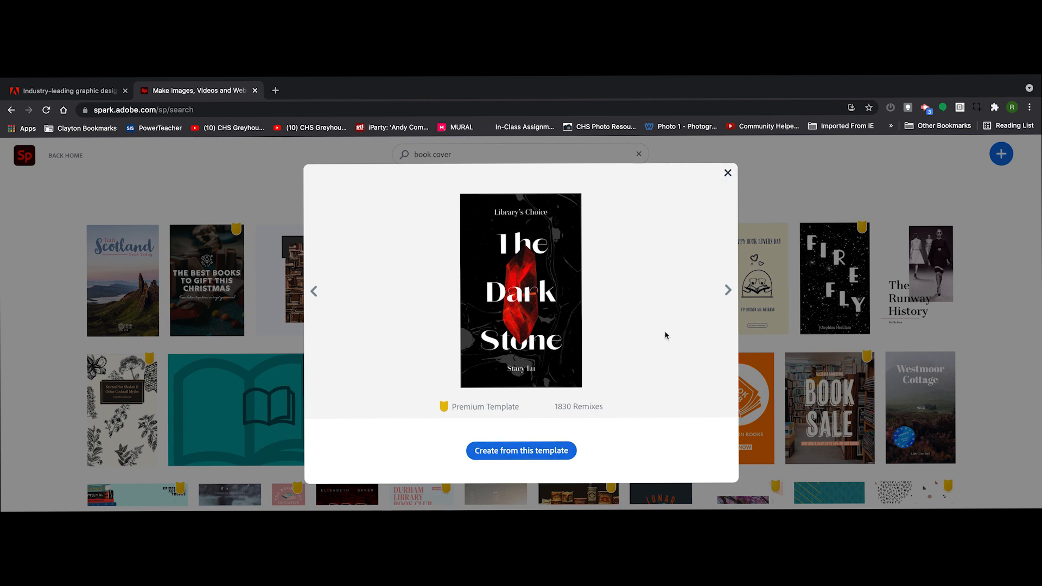
{"action": "left_click", "coordinate": [728, 173]}
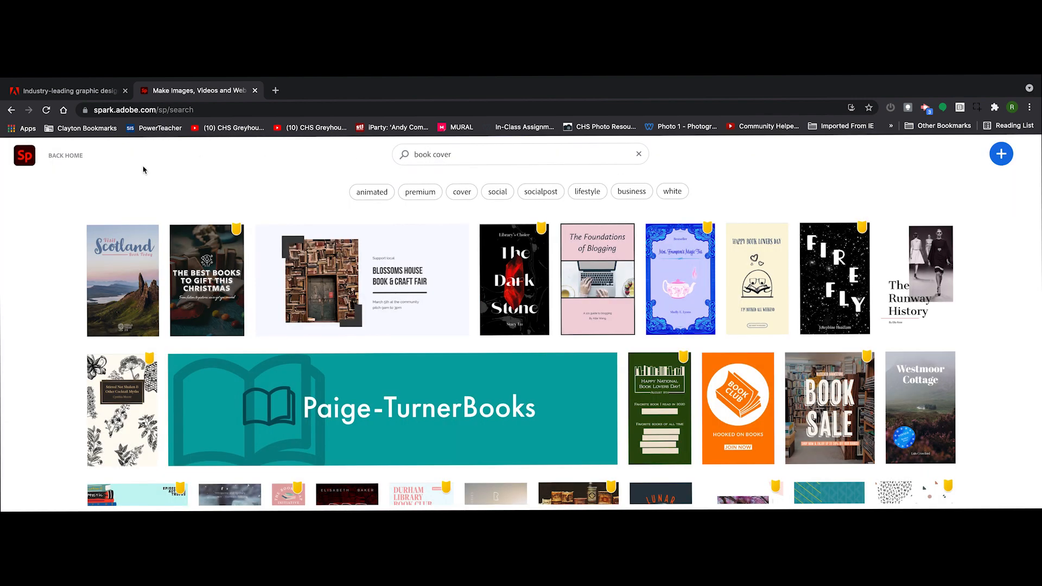
{"action": "left_click", "coordinate": [66, 156]}
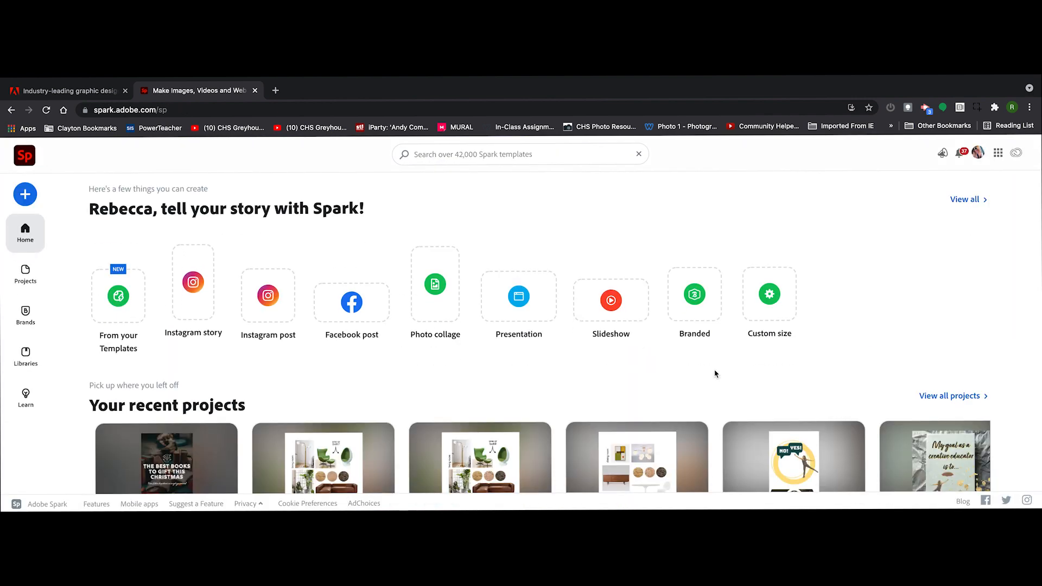
Create a blank project in the Letter print size, 8.5 x 11 in.
{"action": "left_click", "coordinate": [773, 305]}
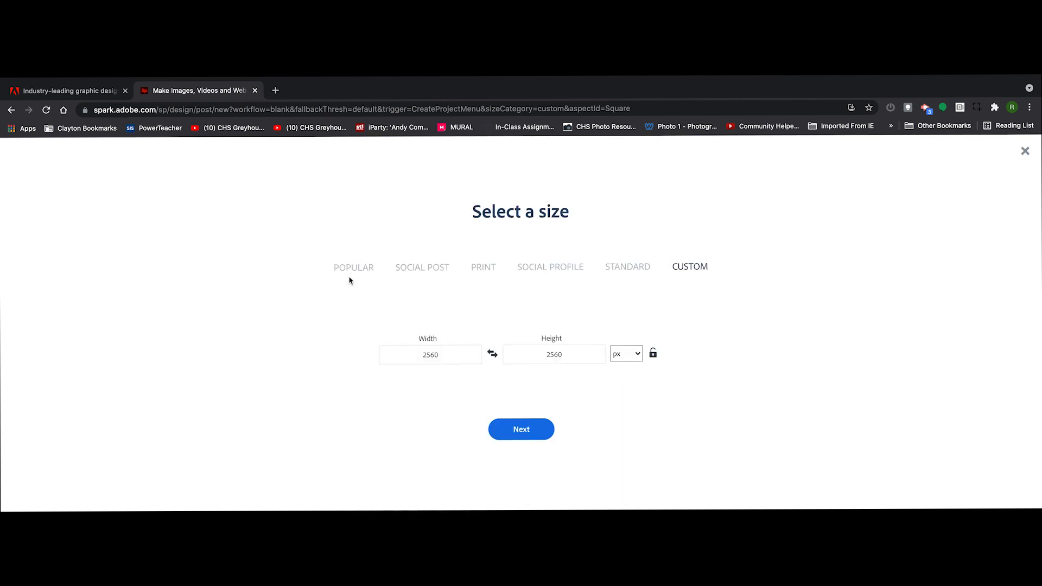
{"action": "left_click", "coordinate": [353, 274]}
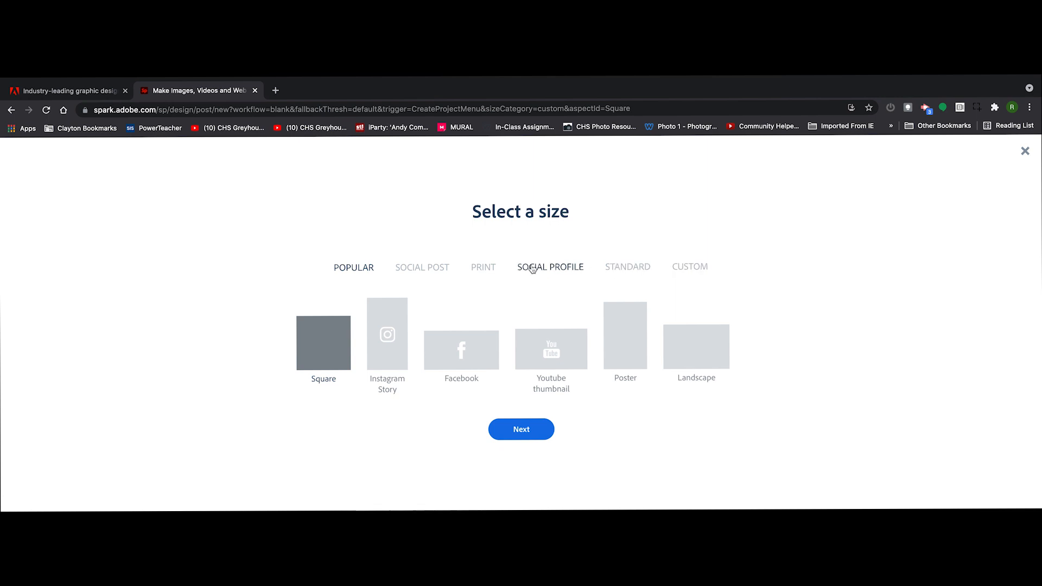
{"action": "left_click", "coordinate": [483, 268]}
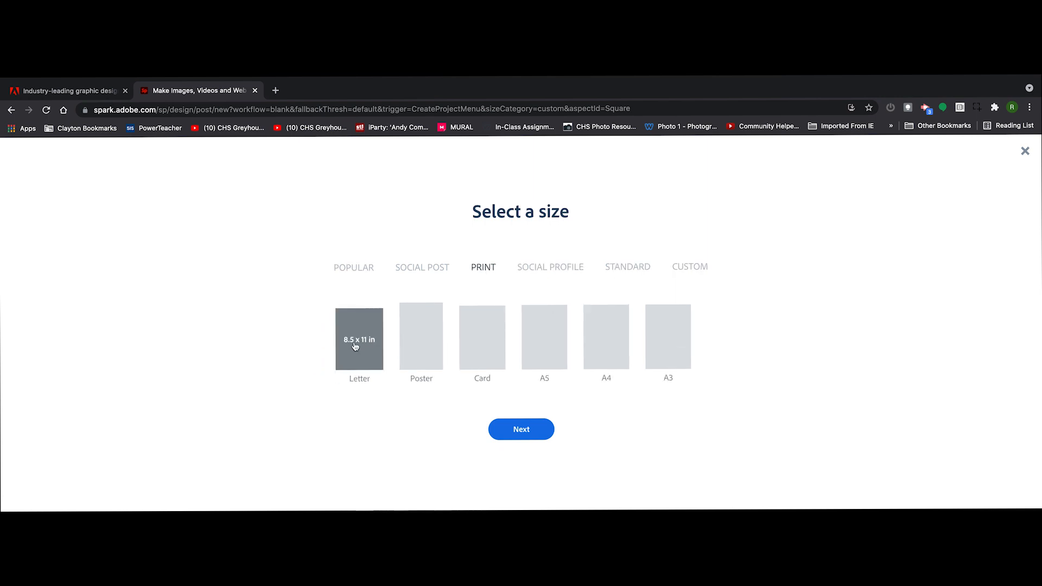
{"action": "left_click", "coordinate": [354, 346]}
{"action": "left_click", "coordinate": [530, 436]}
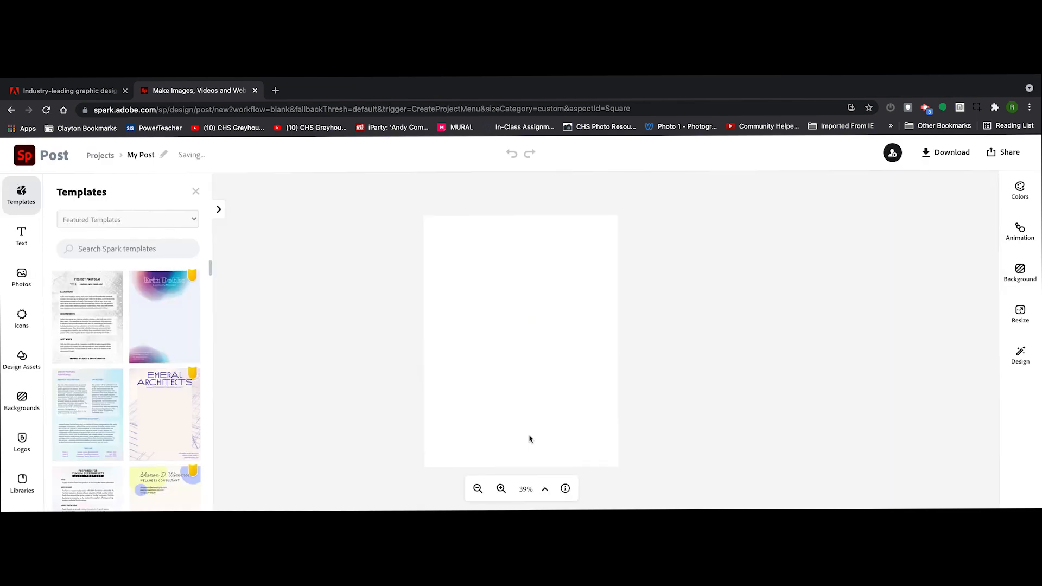
Search the letter-size templates for "book", browse them and close the template list.
{"action": "left_click", "coordinate": [109, 249]}
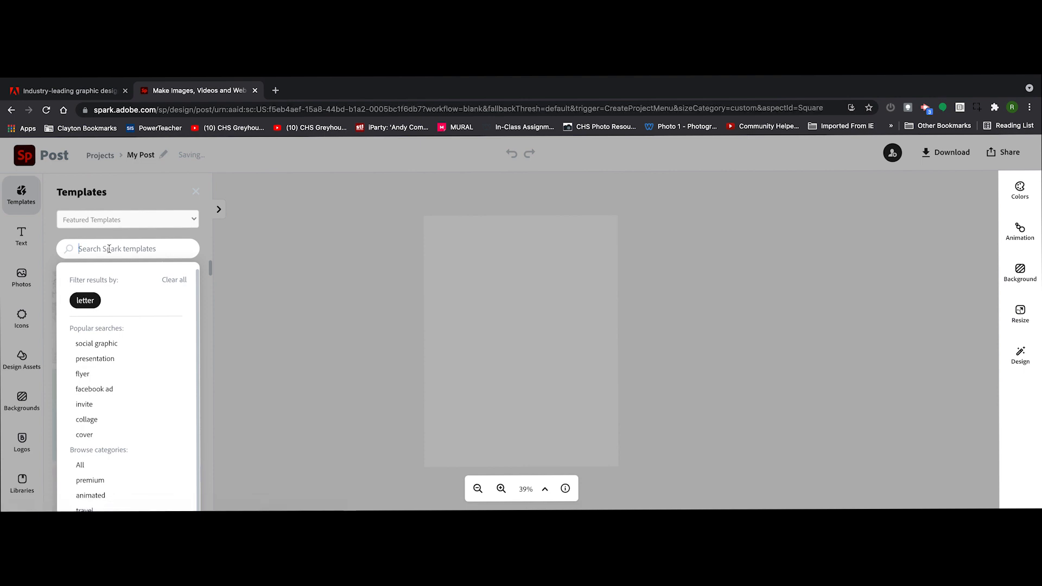
{"action": "type", "text": "book"}
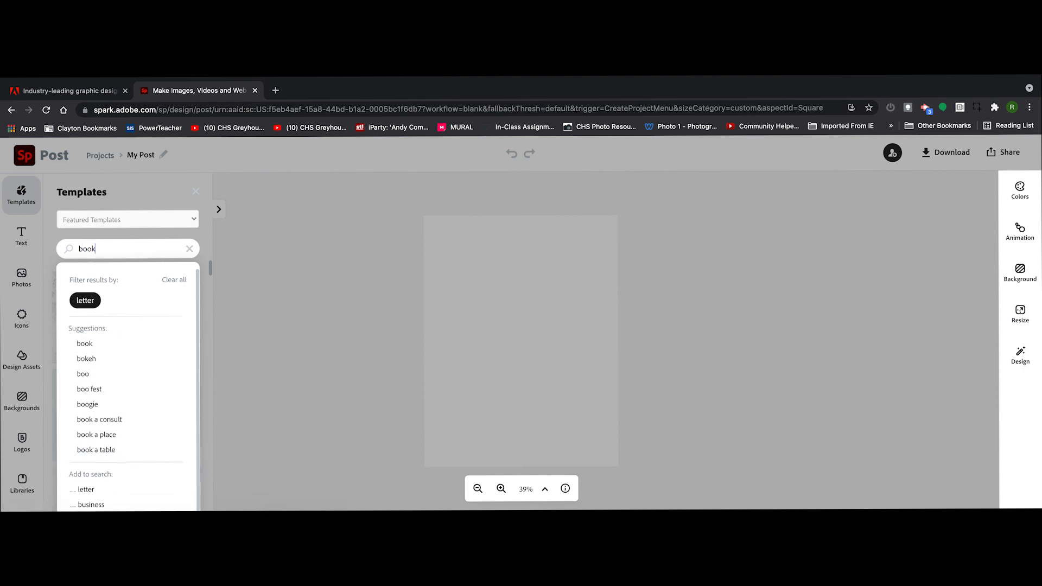
{"action": "key", "text": "Return"}
{"action": "scroll", "coordinate": [137, 305], "scroll_direction": "down", "scroll_amount": 15}
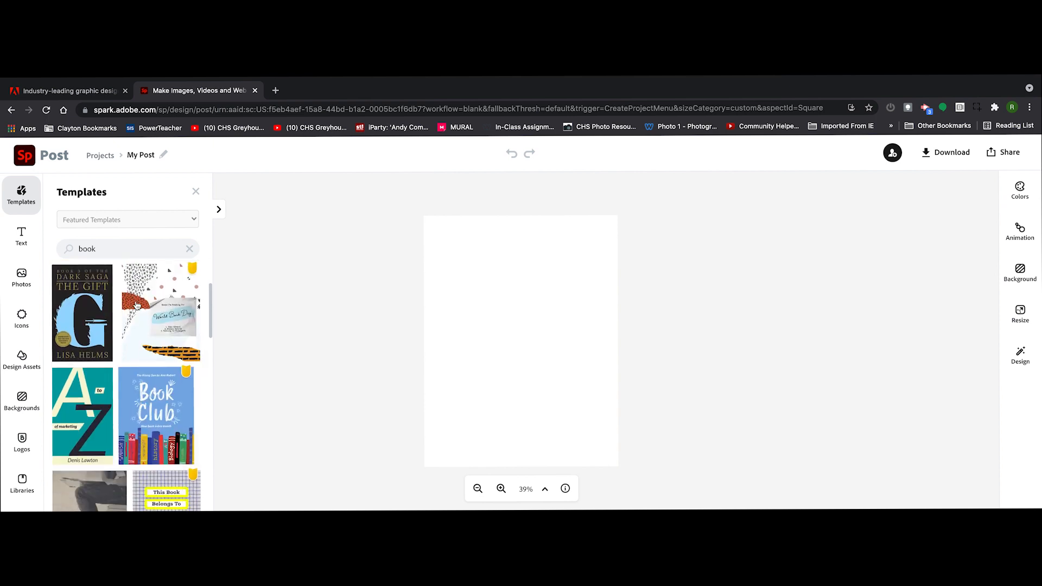
{"action": "left_click", "coordinate": [196, 192]}
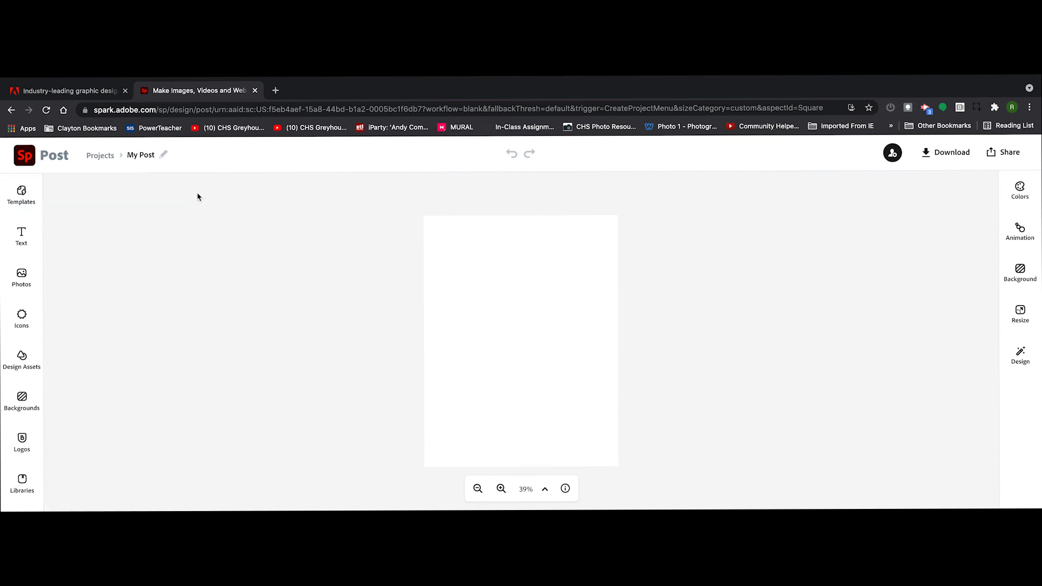
Browse the text templates, then add a plain text box reading "Looks like everyone is here!" to the page.
{"action": "left_click", "coordinate": [20, 238]}
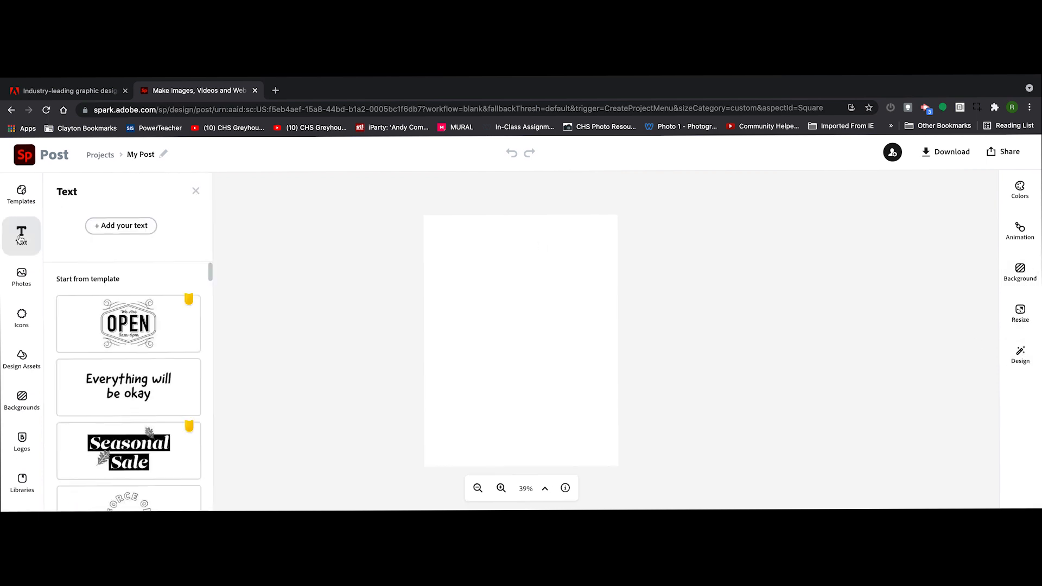
{"action": "scroll", "coordinate": [186, 351], "scroll_direction": "down", "scroll_amount": 10}
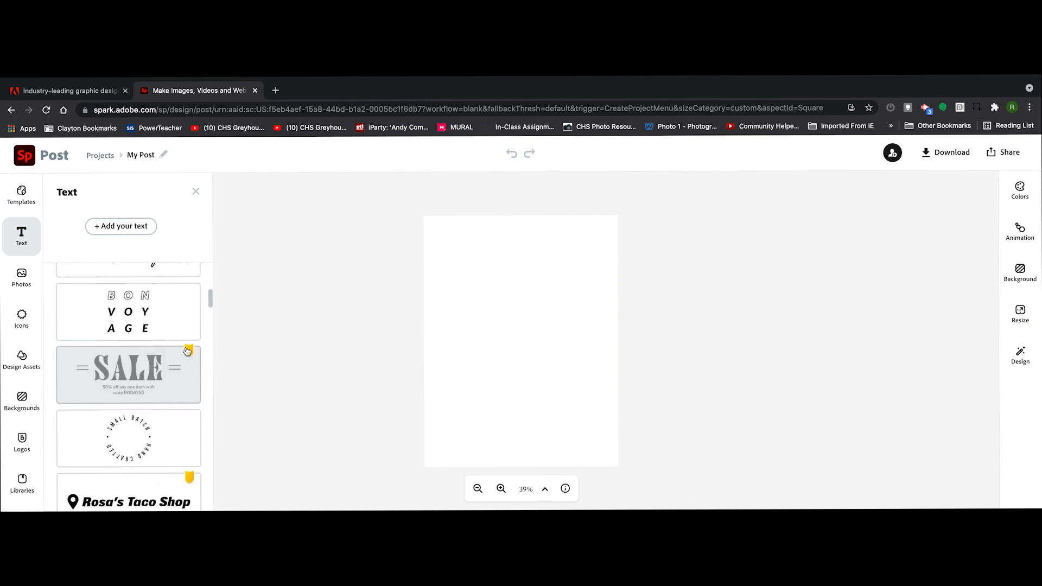
{"action": "scroll", "coordinate": [186, 351], "scroll_direction": "down", "scroll_amount": 1}
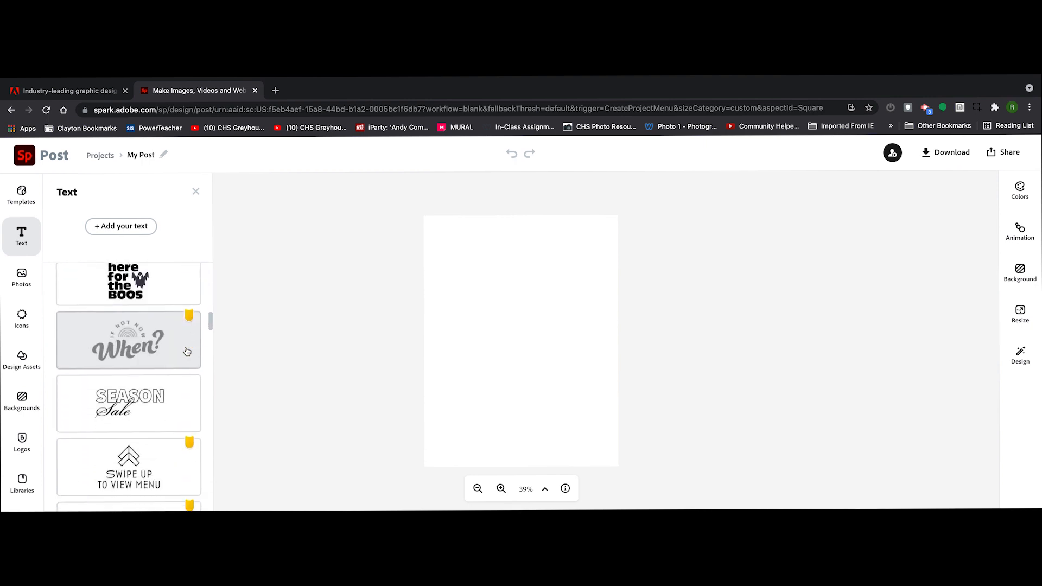
{"action": "left_click", "coordinate": [125, 227]}
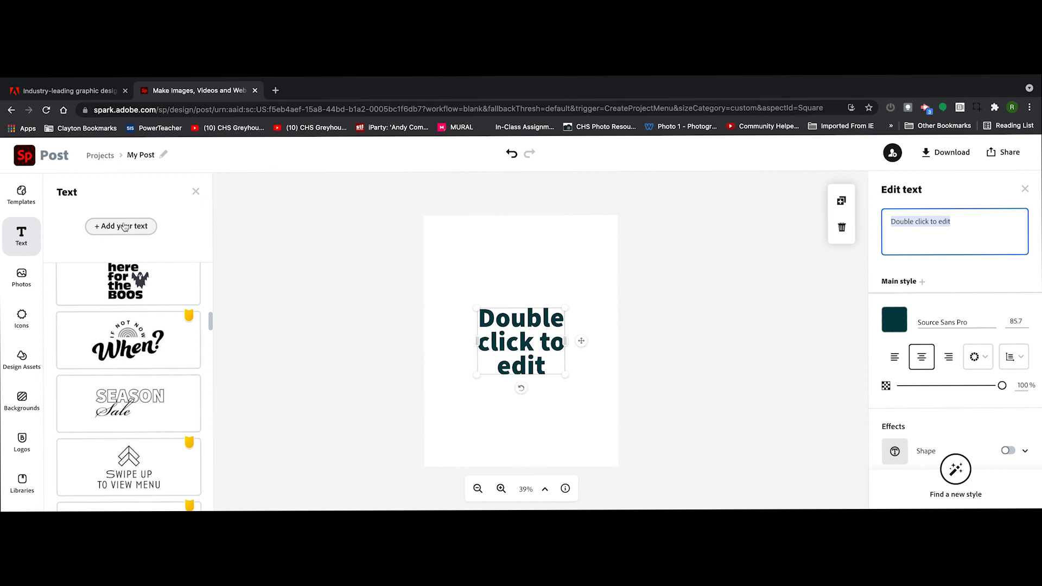
{"action": "type", "text": "Looks like everyone"}
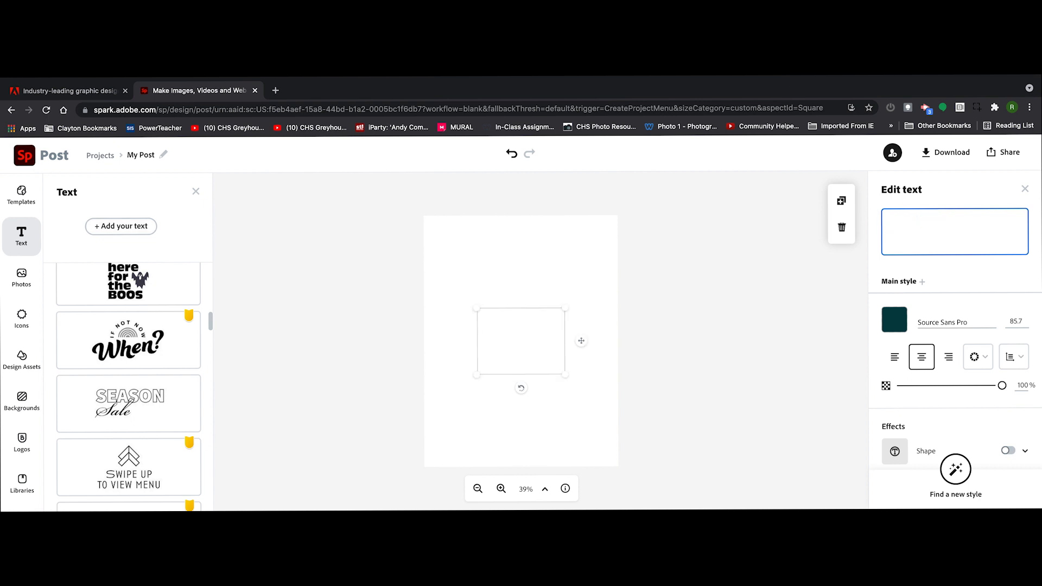
{"action": "type", "text": " is here!"}
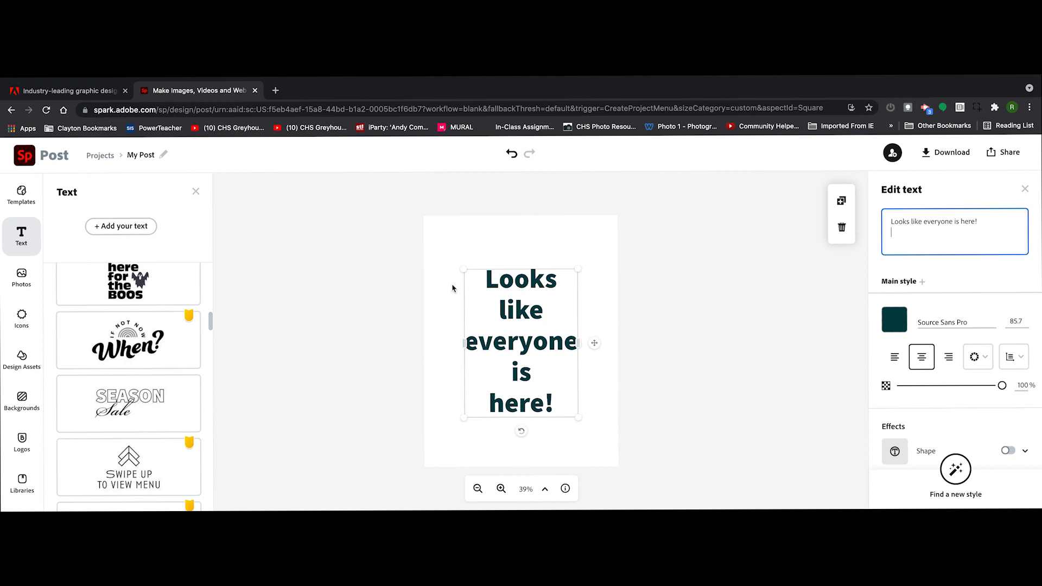
Left-align the text and shrink its box so it wraps onto three lines at a font size of about 68.5.
{"action": "left_click", "coordinate": [894, 357]}
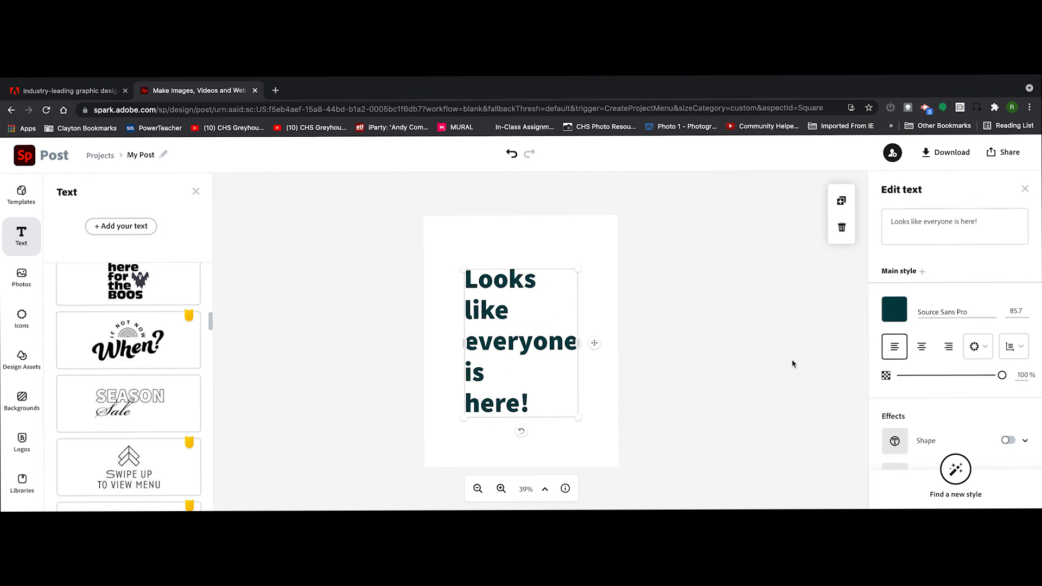
{"action": "left_click_drag", "start_coordinate": [578, 418], "coordinate": [575, 337]}
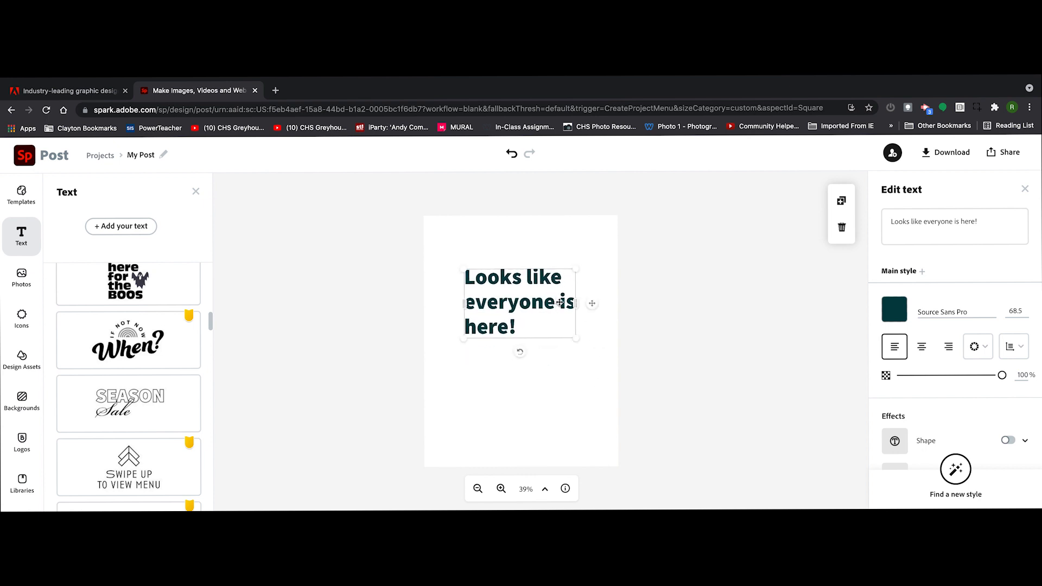
Insert a line break before "is here!" and shift the text box slightly right and down on the page.
{"action": "double_click", "coordinate": [554, 304]}
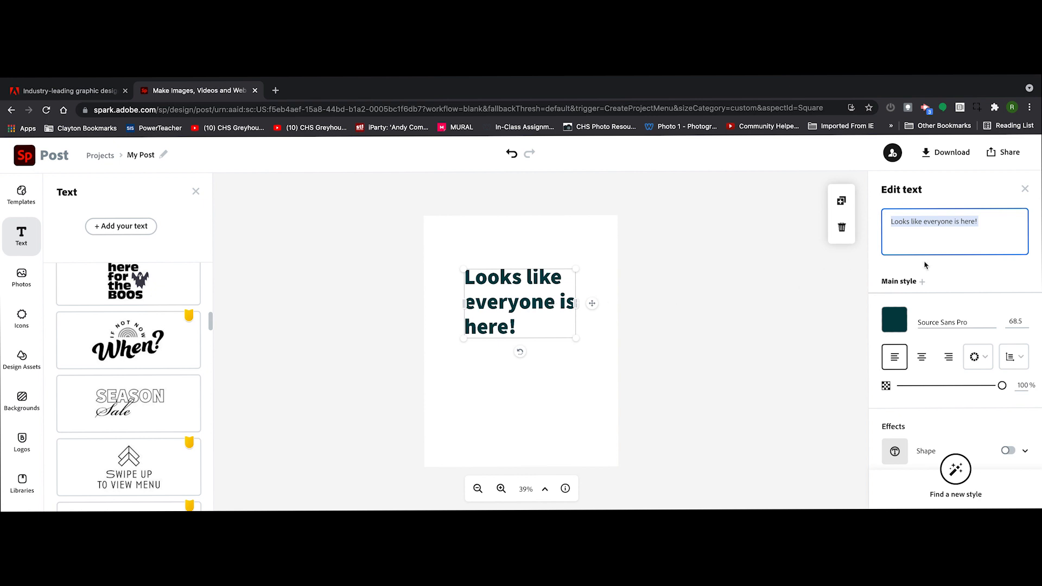
{"action": "left_click", "coordinate": [955, 231]}
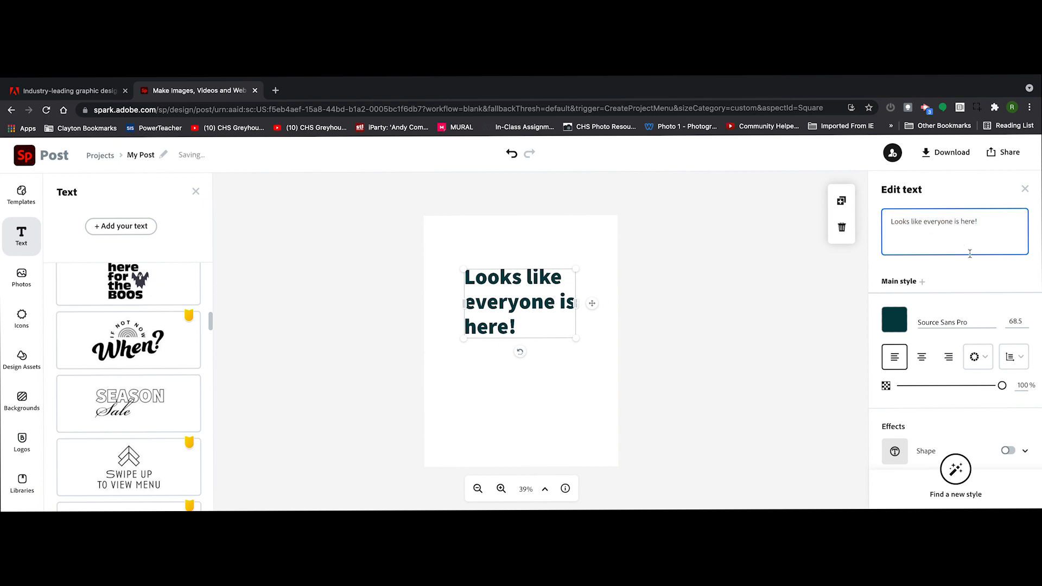
{"action": "key", "text": "Return"}
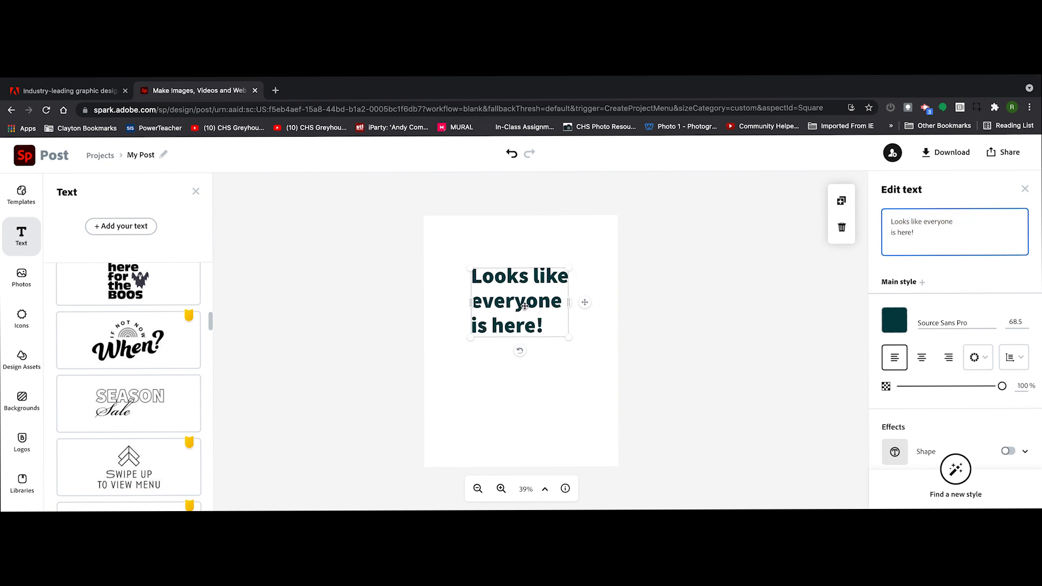
{"action": "mouse_move", "coordinate": [525, 305]}
{"action": "left_mouse_down"}
{"action": "mouse_move", "coordinate": [552, 313]}
{"action": "mouse_move", "coordinate": [541, 314]}
{"action": "left_mouse_up"}
Try the Bungee font on the "Looks like everyone is here!" text and set its font to Bebas Neue.
{"action": "left_click", "coordinate": [992, 323]}
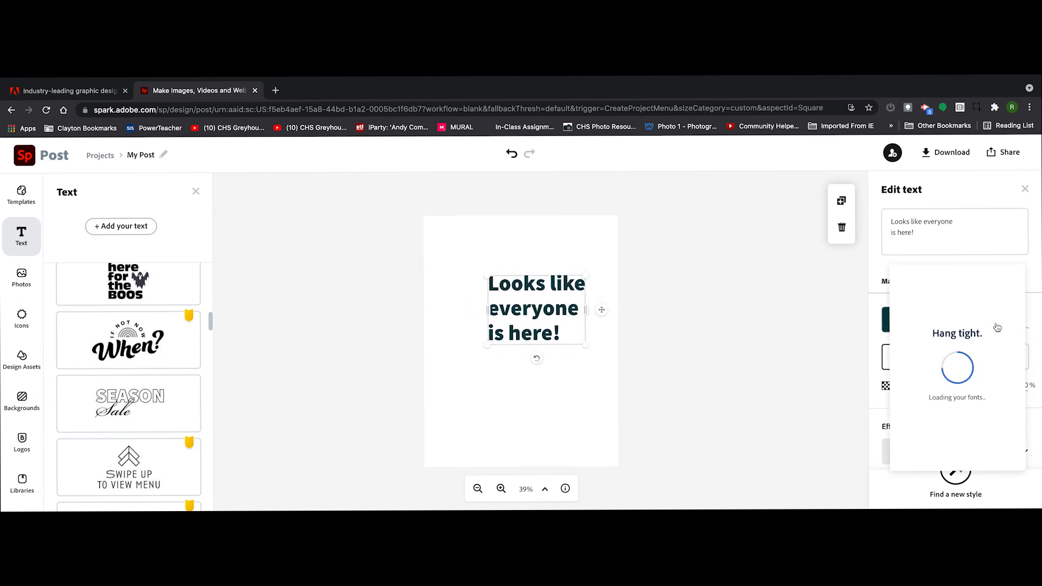
{"action": "scroll", "coordinate": [974, 378], "scroll_direction": "down", "scroll_amount": 3}
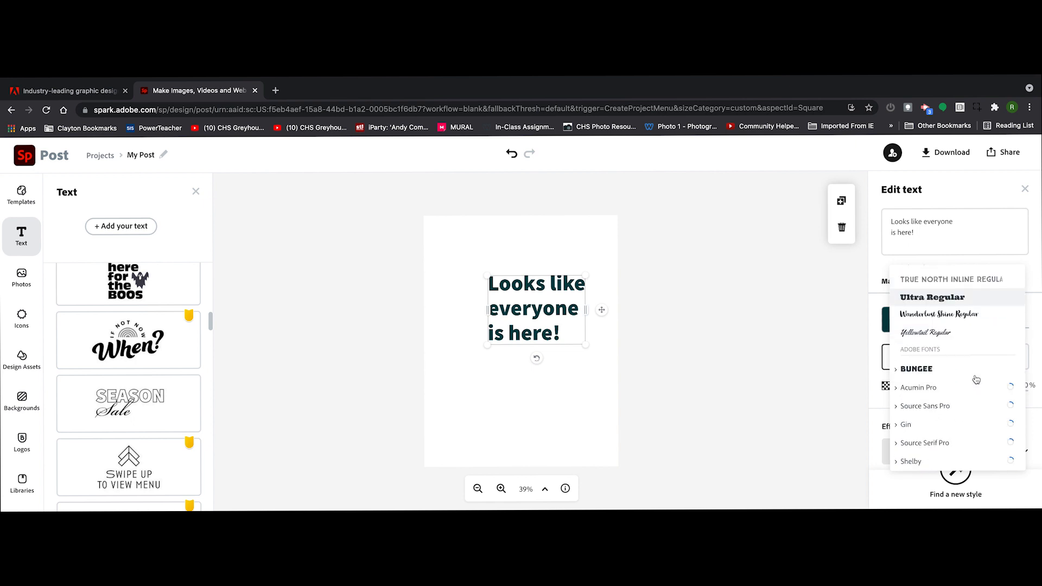
{"action": "left_click", "coordinate": [917, 312]}
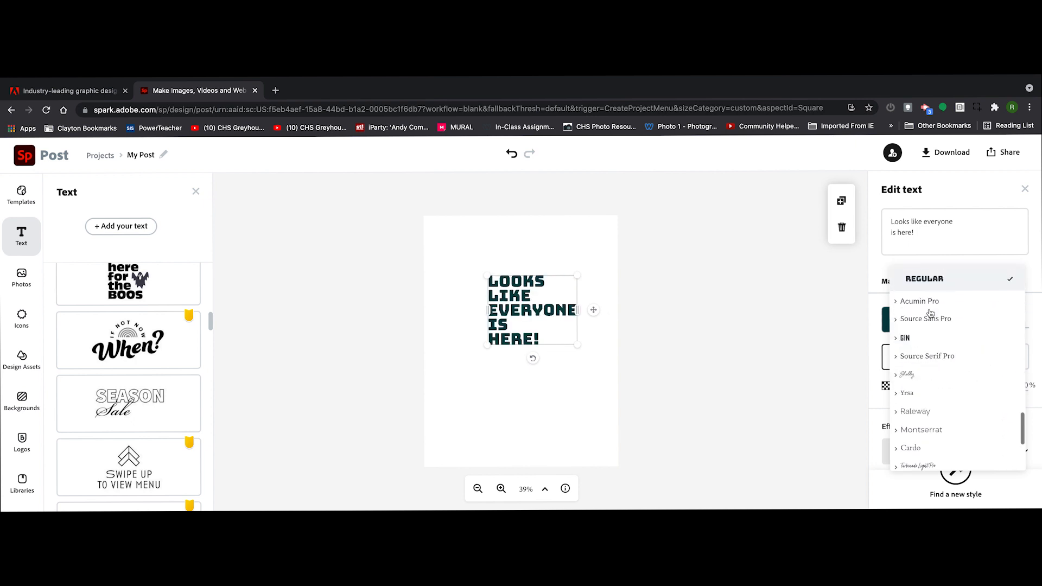
{"action": "scroll", "coordinate": [960, 390], "scroll_direction": "up", "scroll_amount": 5}
{"action": "scroll", "coordinate": [961, 389], "scroll_direction": "up", "scroll_amount": 10}
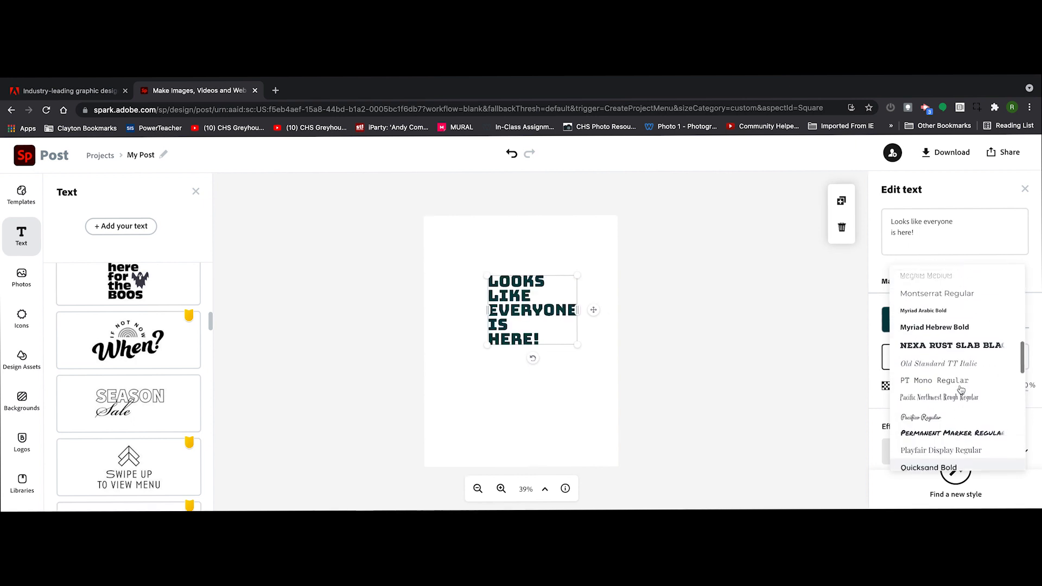
{"action": "left_click", "coordinate": [947, 350]}
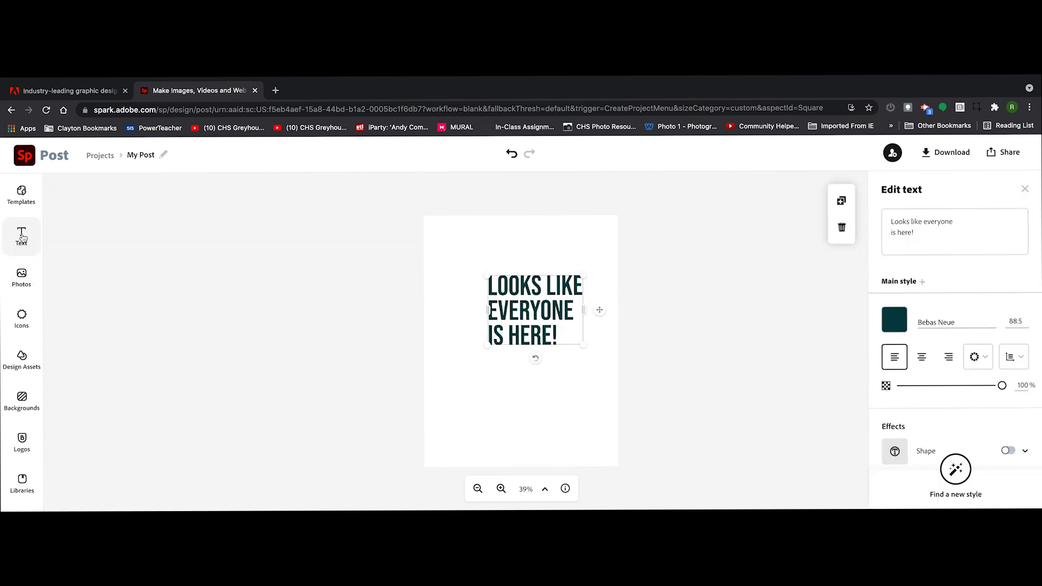
Add a second text box reading "Learning to teach without faces." to the page.
{"action": "left_click", "coordinate": [22, 235]}
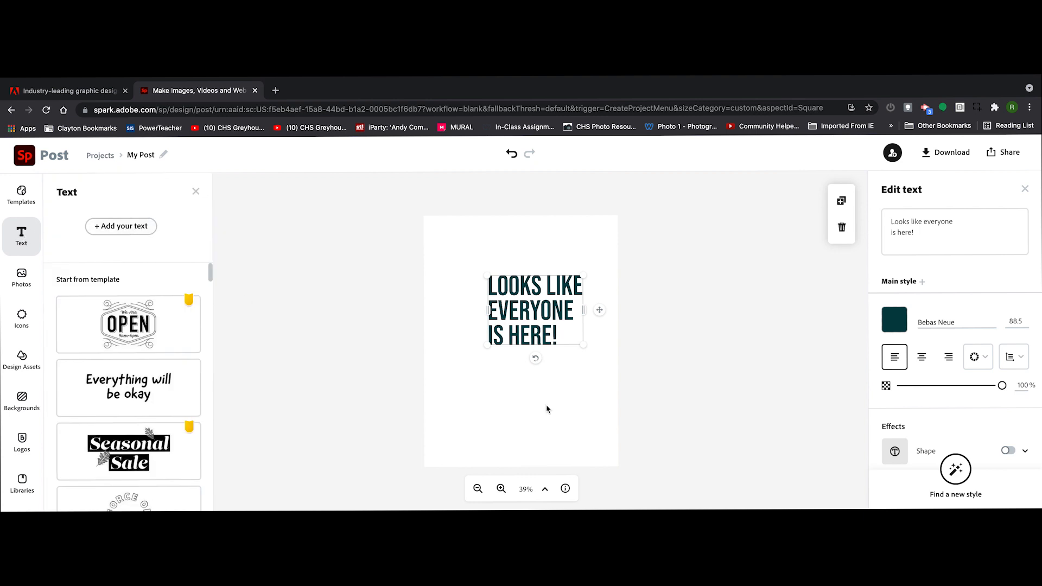
{"action": "left_click", "coordinate": [132, 232]}
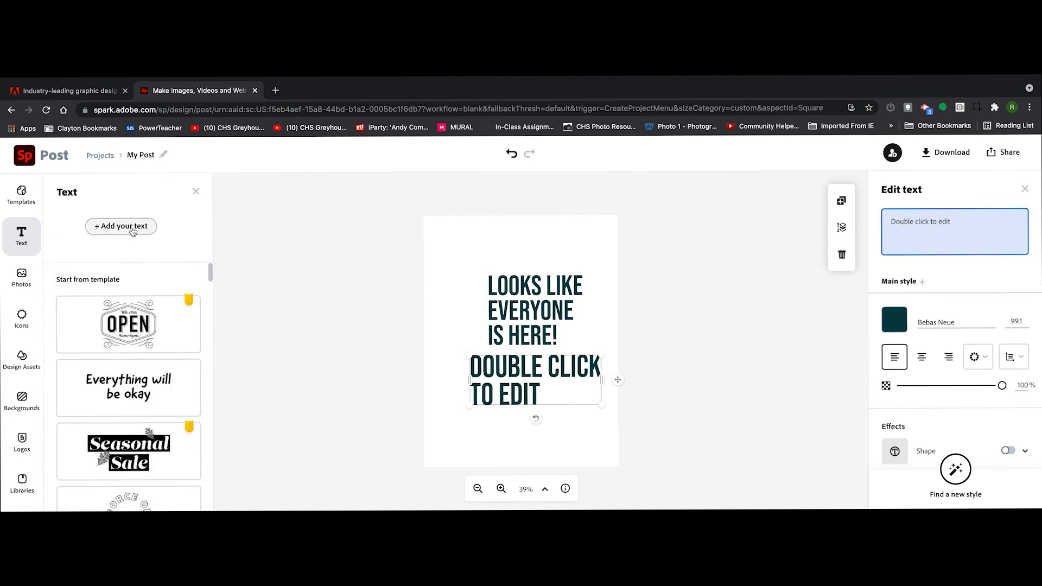
{"action": "double_click", "coordinate": [535, 389]}
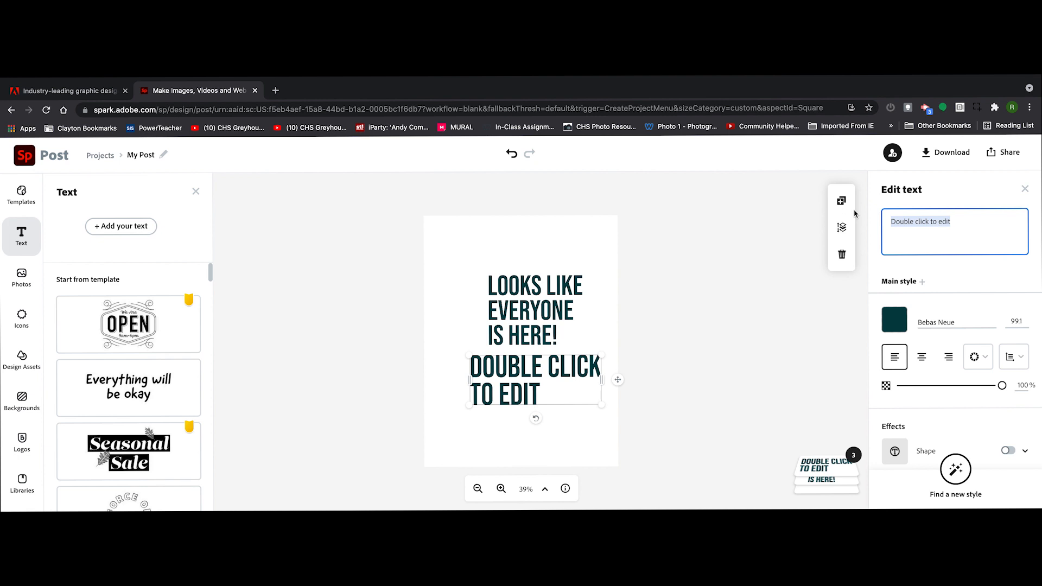
{"action": "type", "text": "Learning to teach withoug"}
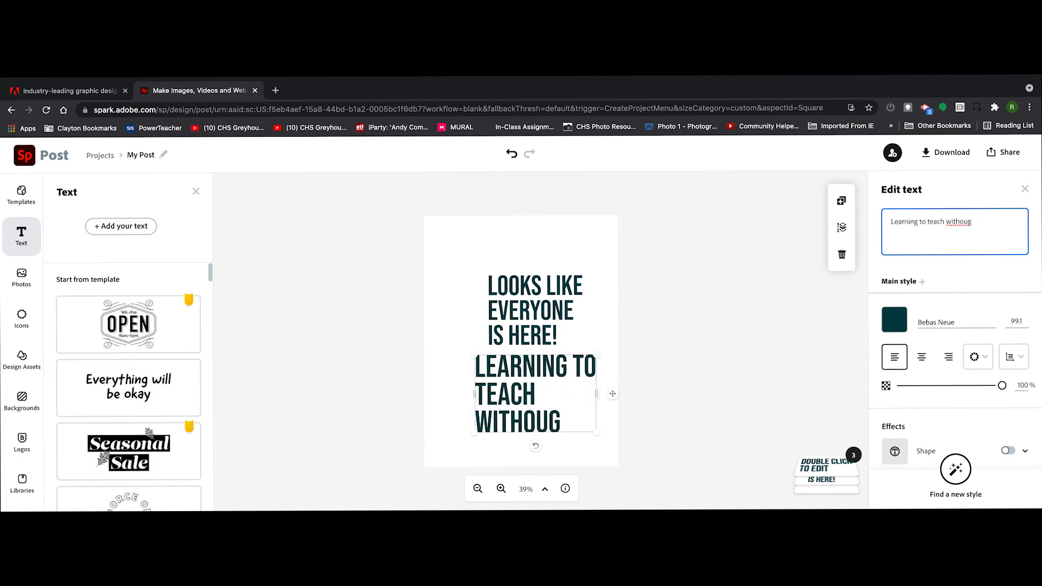
{"action": "key", "text": "BackSpace"}
{"action": "type", "text": "t faces."}
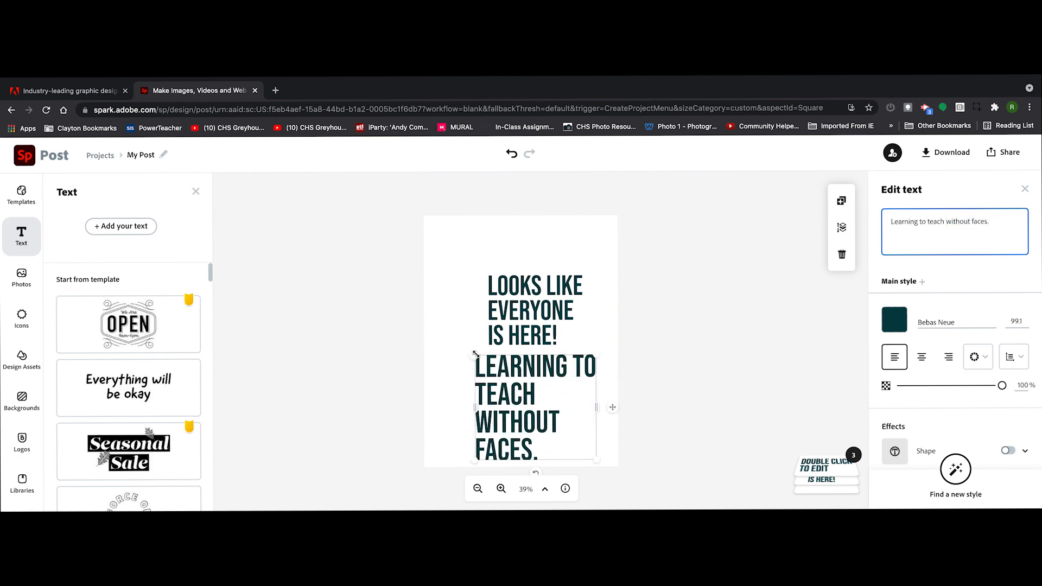
Shrink the subtitle onto one line at a font size of about 41.7 and place it just under the headline.
{"action": "left_click_drag", "start_coordinate": [596, 459], "coordinate": [564, 360]}
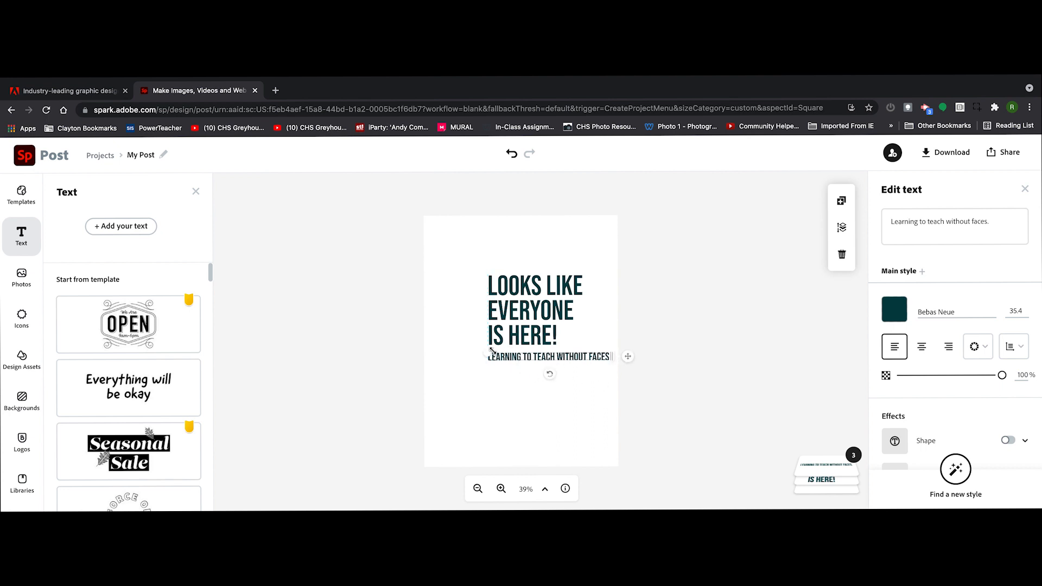
{"action": "left_click_drag", "start_coordinate": [488, 352], "coordinate": [465, 367]}
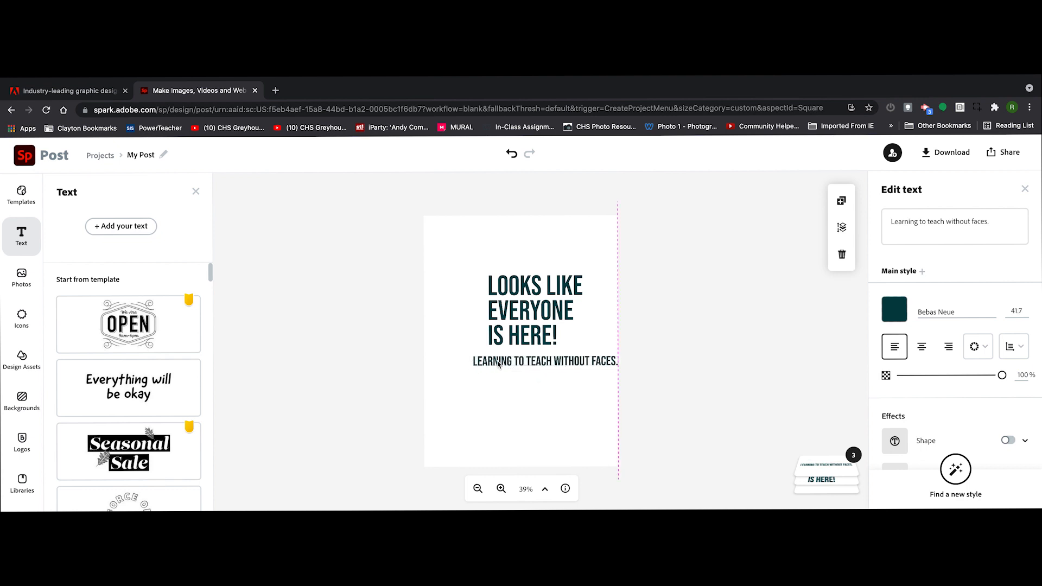
{"action": "left_click_drag", "start_coordinate": [490, 362], "coordinate": [487, 360]}
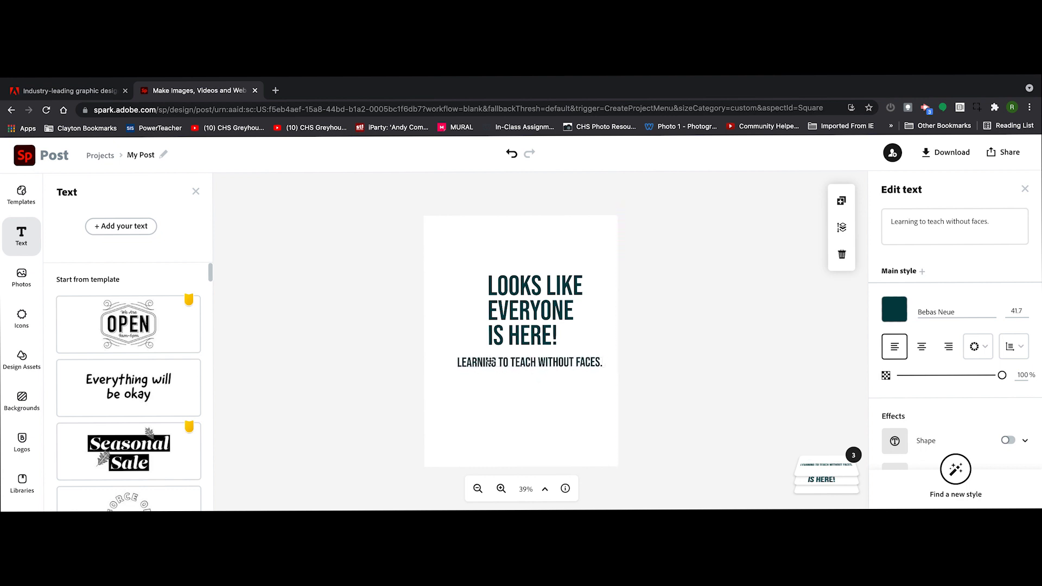
Turn on the Shape effect for the headline and choose the square speech bubble with a downward pointer as its backing shape.
{"action": "left_click", "coordinate": [527, 321]}
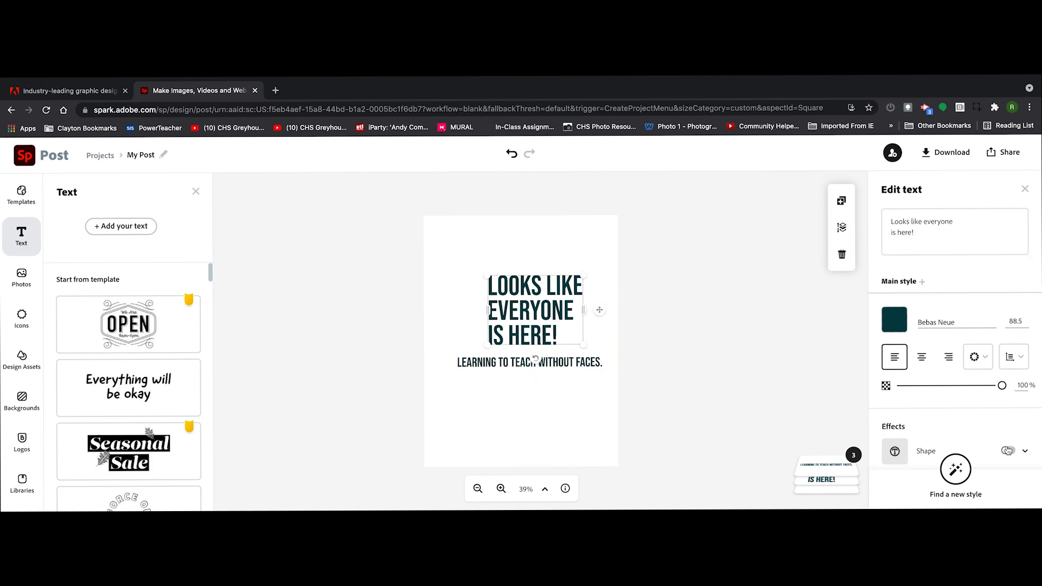
{"action": "scroll", "coordinate": [1008, 450], "scroll_direction": "down", "scroll_amount": 3}
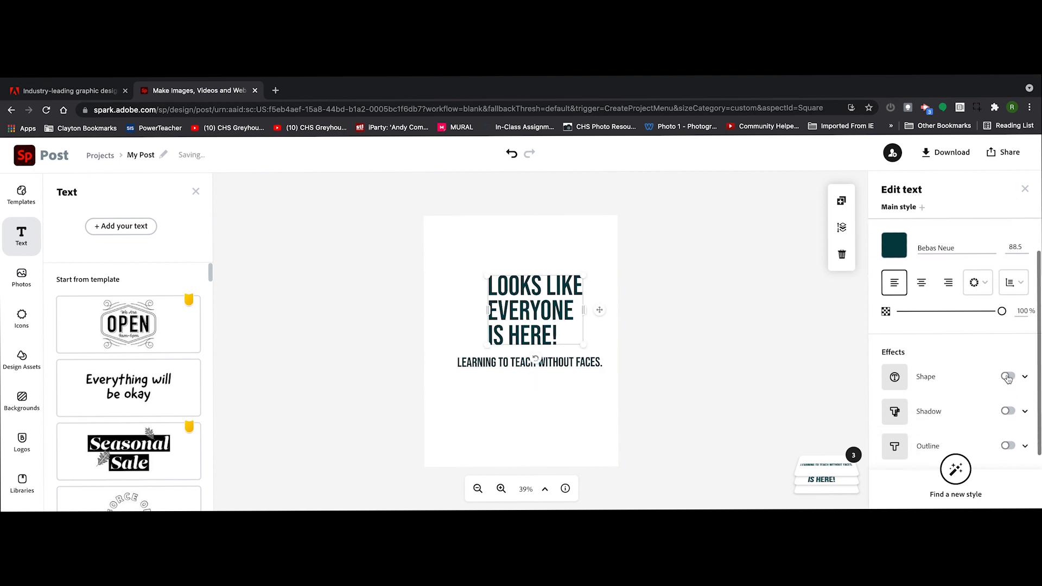
{"action": "left_click", "coordinate": [1007, 377]}
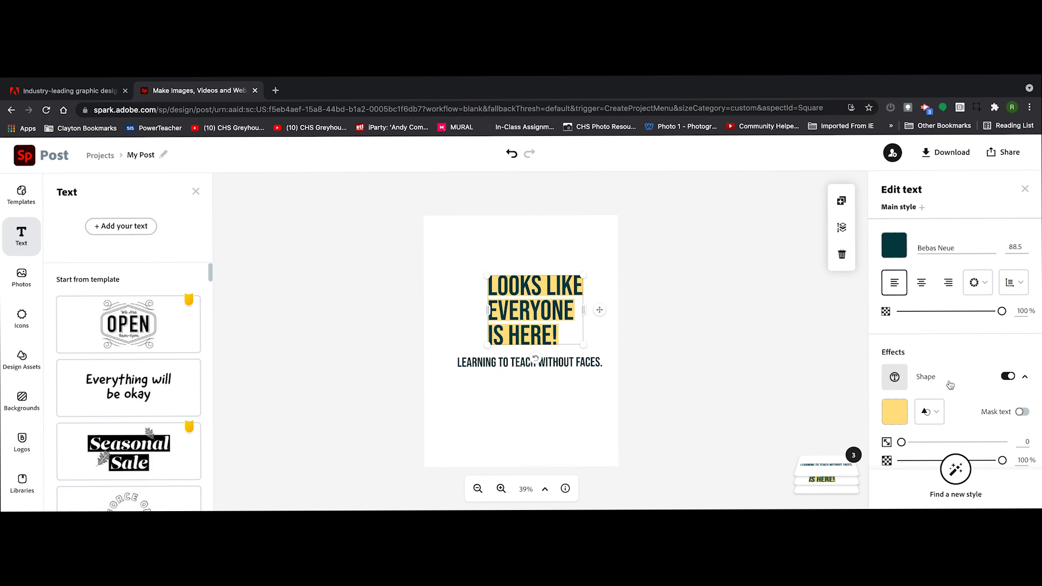
{"action": "left_click", "coordinate": [936, 415]}
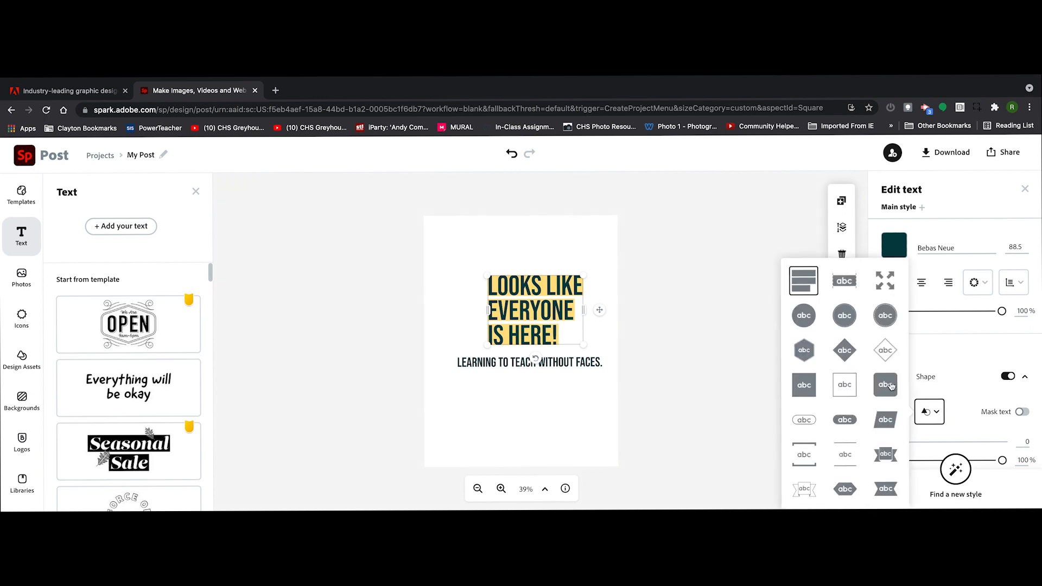
{"action": "left_click", "coordinate": [890, 385]}
{"action": "scroll", "coordinate": [857, 441], "scroll_direction": "down", "scroll_amount": 5}
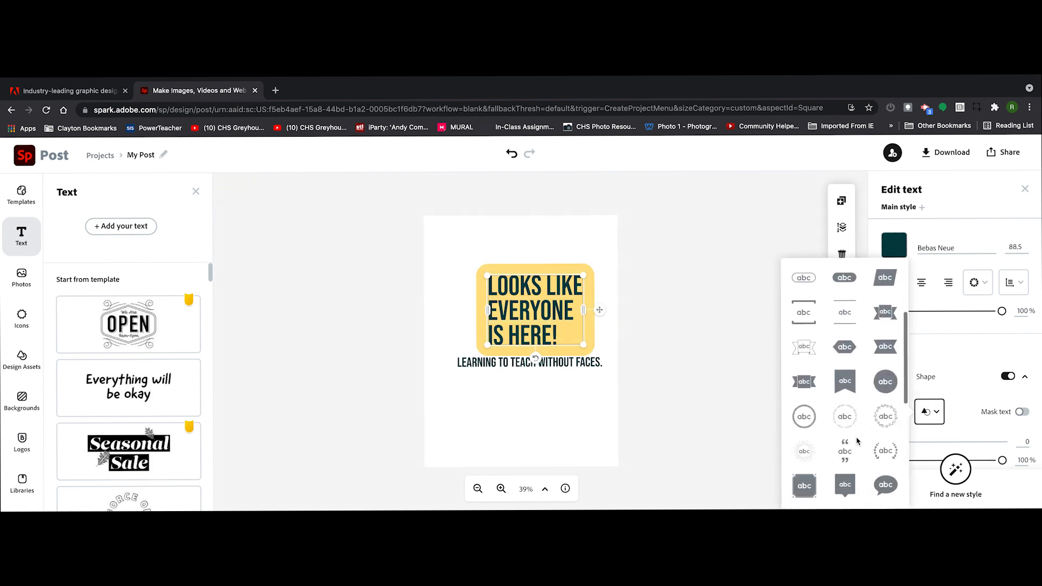
{"action": "scroll", "coordinate": [856, 441], "scroll_direction": "down", "scroll_amount": 3}
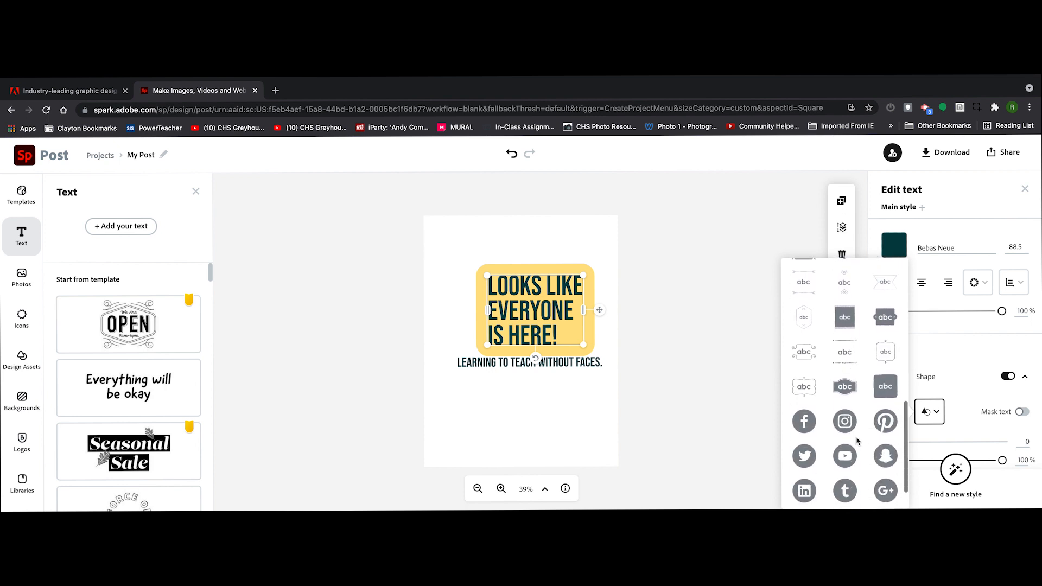
{"action": "scroll", "coordinate": [857, 441], "scroll_direction": "up", "scroll_amount": 3}
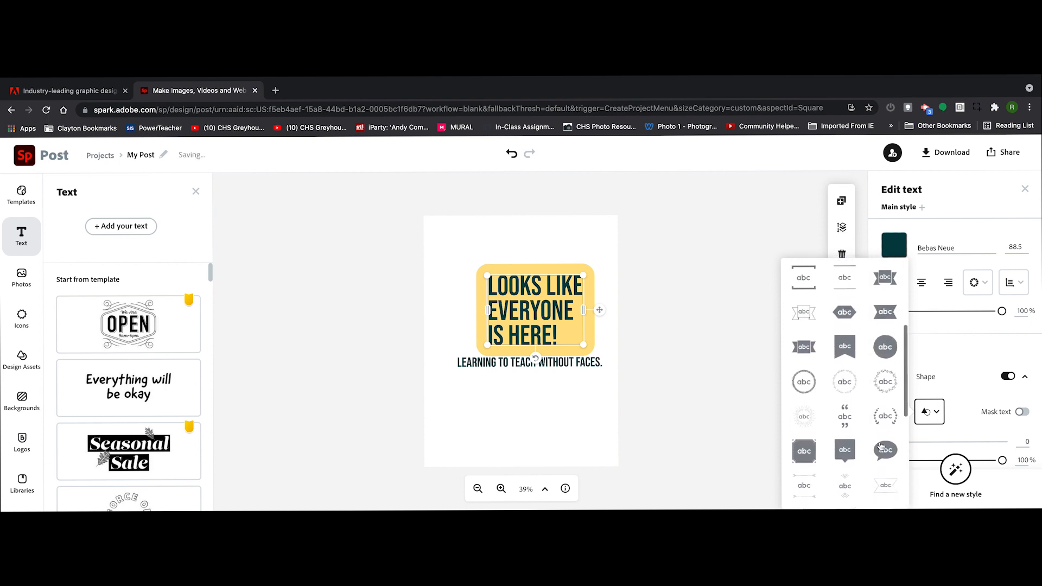
{"action": "left_click", "coordinate": [841, 453]}
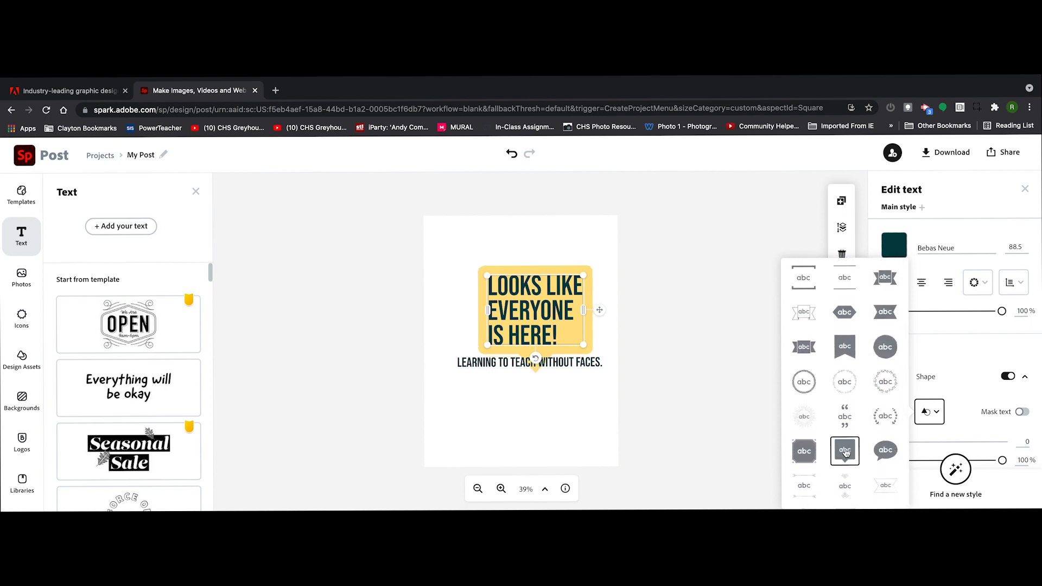
Move the subtitle down the page so it sits clear below the speech bubble's pointer.
{"action": "left_click", "coordinate": [539, 414]}
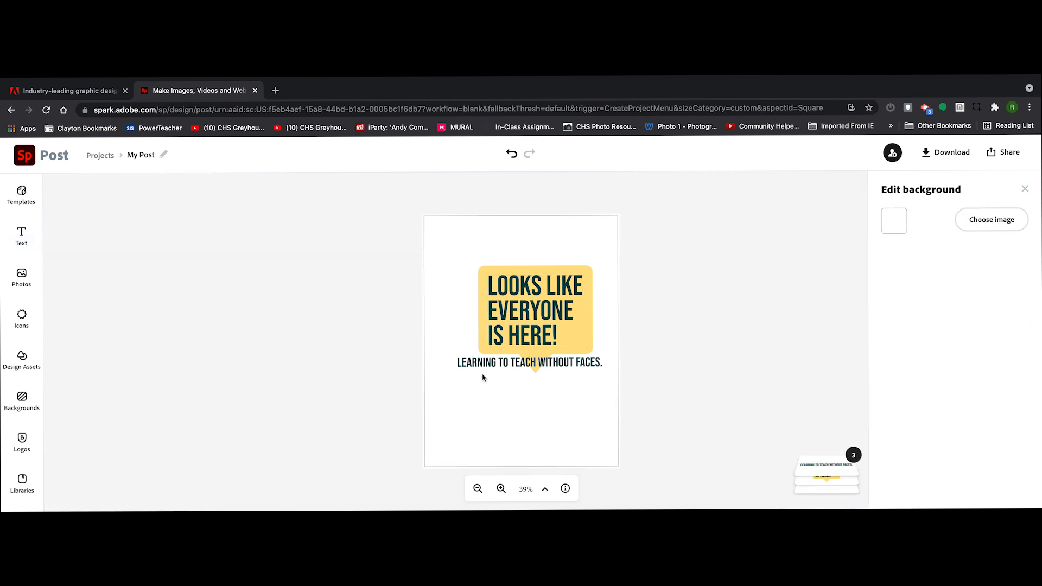
{"action": "left_click", "coordinate": [538, 332]}
{"action": "left_click_drag", "start_coordinate": [500, 364], "coordinate": [497, 403]}
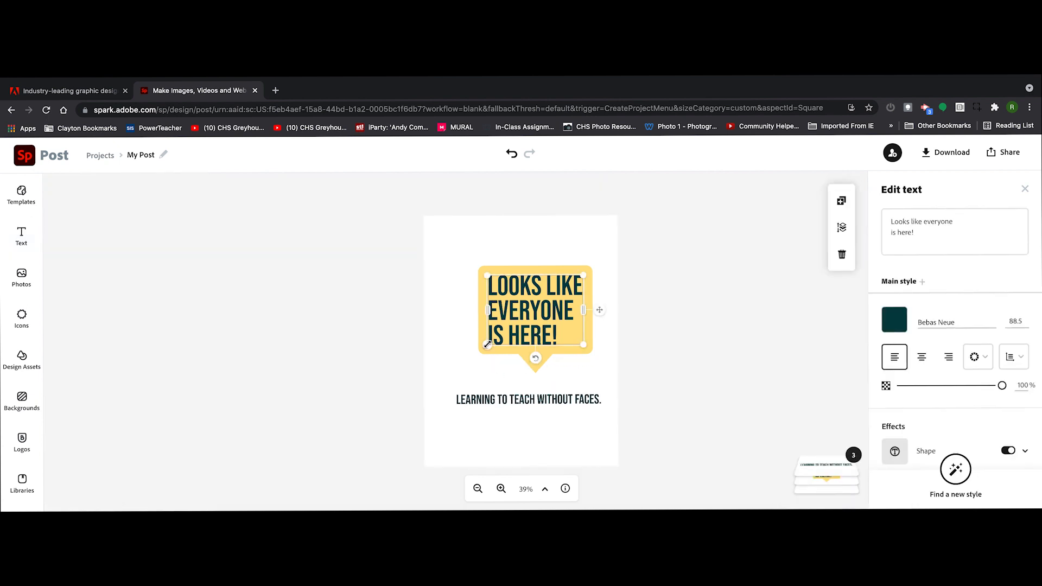
Search the free photos for "masks" and add the photo of crossed face masks on red to the page.
{"action": "left_click", "coordinate": [21, 275]}
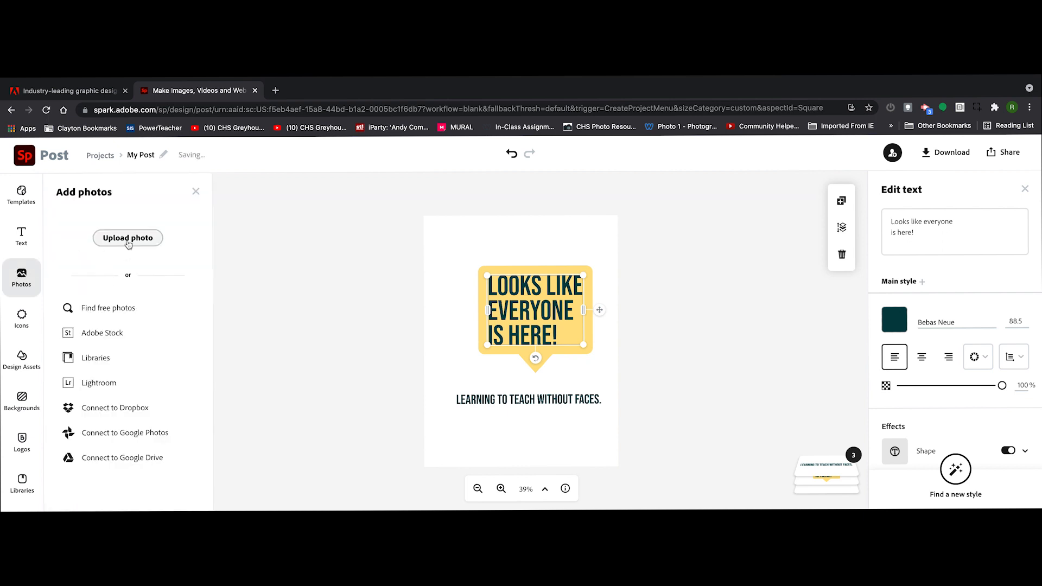
{"action": "left_click", "coordinate": [109, 308]}
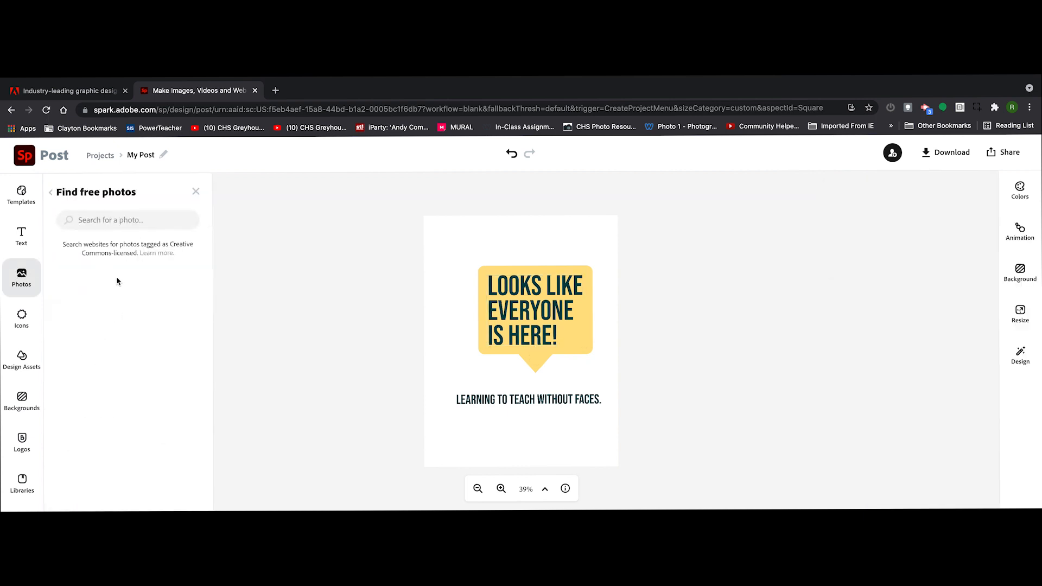
{"action": "type", "text": "masks"}
{"action": "key", "text": "Return"}
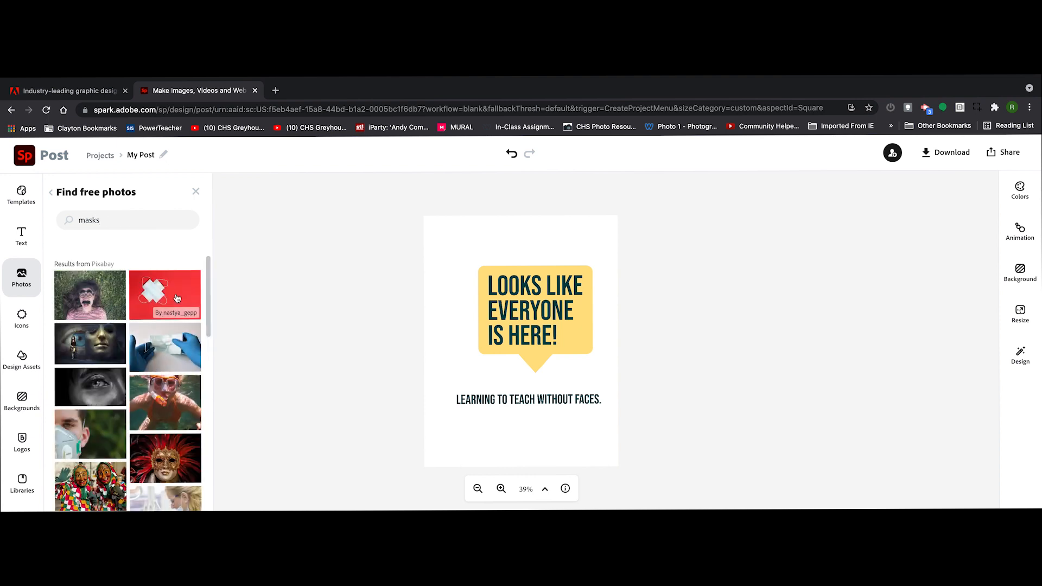
{"action": "left_click", "coordinate": [175, 298]}
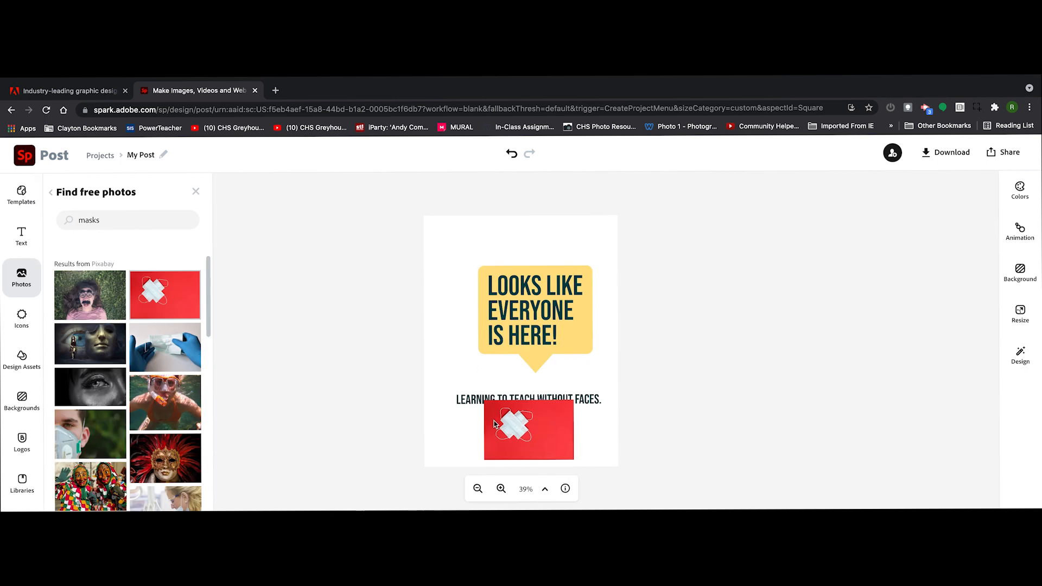
{"action": "left_click", "coordinate": [495, 423]}
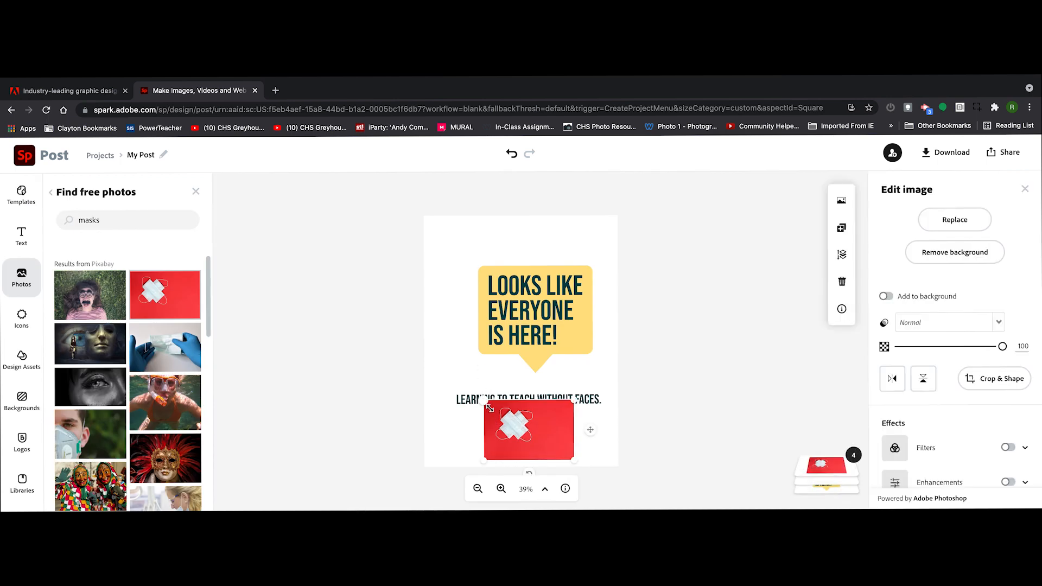
Enlarge and position the mask photo to cover the whole page with the masks near the upper right, and send it behind the text.
{"action": "left_click_drag", "start_coordinate": [527, 459], "coordinate": [435, 304]}
{"action": "left_click_drag", "start_coordinate": [493, 345], "coordinate": [401, 483]}
{"action": "left_click_drag", "start_coordinate": [580, 245], "coordinate": [689, 188]}
{"action": "left_click_drag", "start_coordinate": [546, 265], "coordinate": [570, 272]}
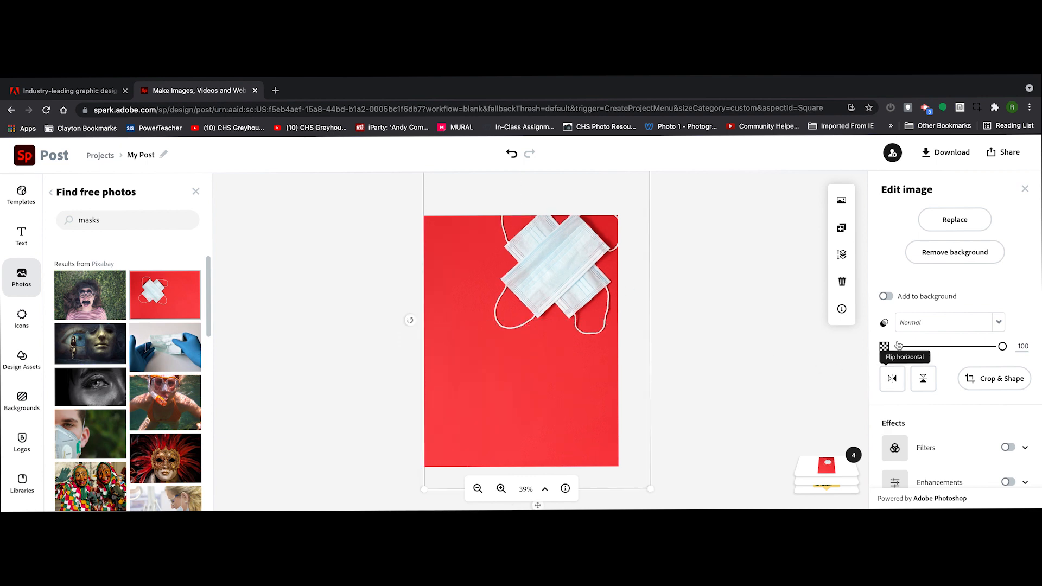
{"action": "left_click", "coordinate": [842, 254]}
{"action": "left_click", "coordinate": [812, 297]}
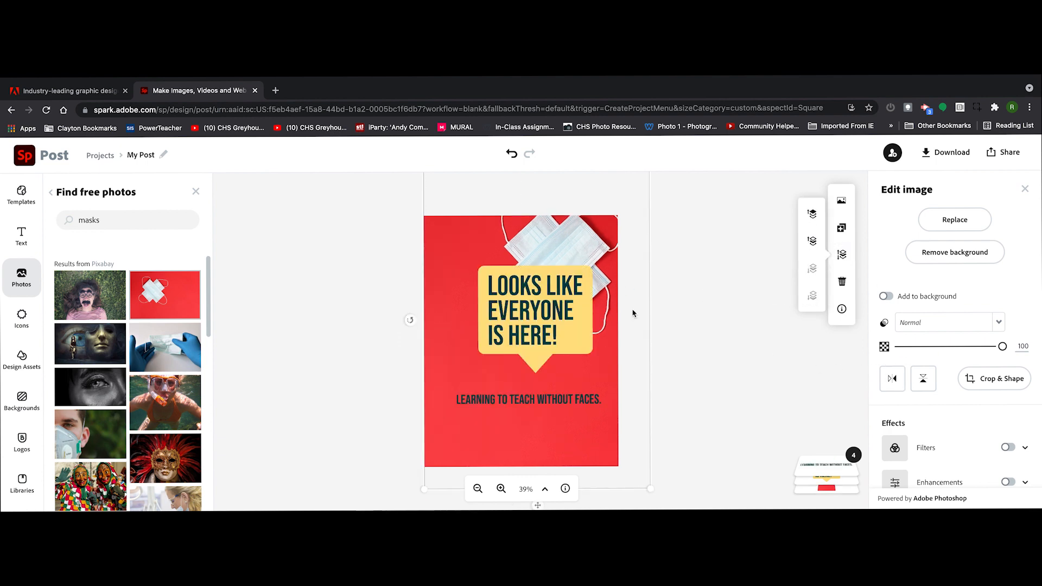
Move the headline and its speech bubble left and slightly down on the page.
{"action": "left_click_drag", "start_coordinate": [521, 321], "coordinate": [485, 337]}
Try a Duotone filter with the black and yellow preset on the mask photo and delete the photo from the page.
{"action": "left_click", "coordinate": [578, 267]}
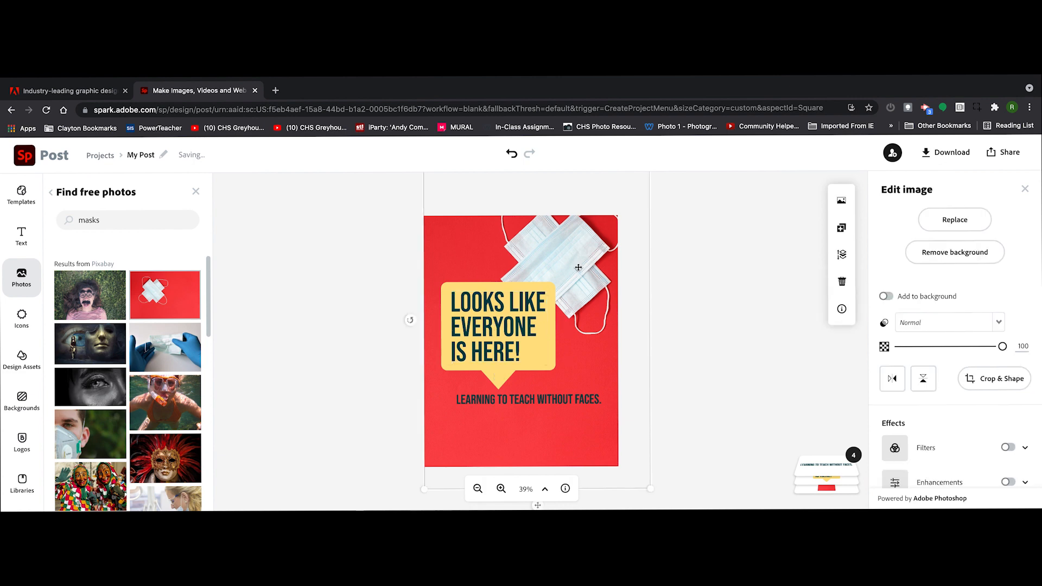
{"action": "left_click", "coordinate": [1007, 447]}
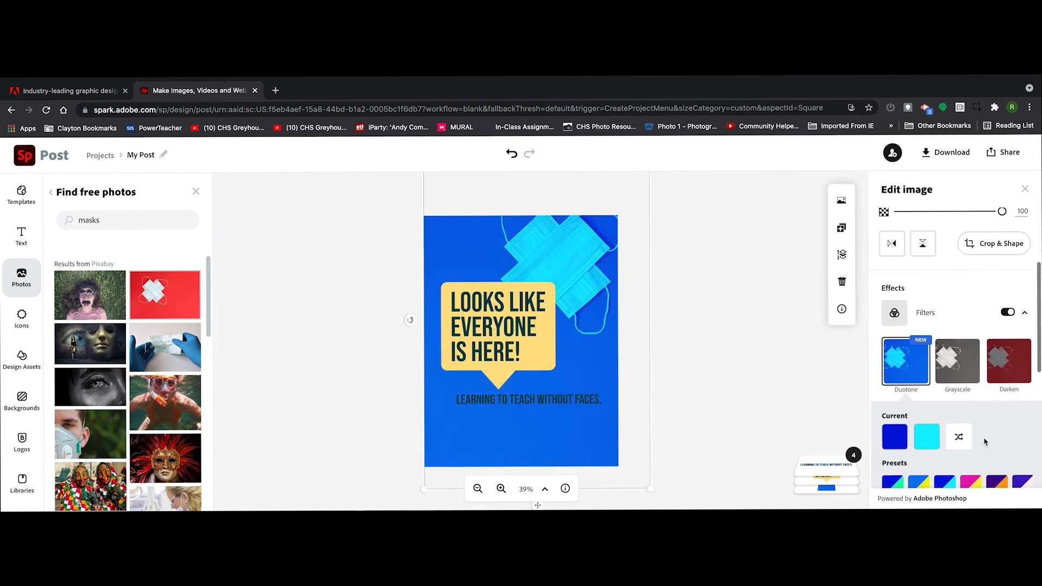
{"action": "scroll", "coordinate": [985, 442], "scroll_direction": "down", "scroll_amount": 3}
{"action": "left_click", "coordinate": [945, 437]}
{"action": "left_click", "coordinate": [893, 441]}
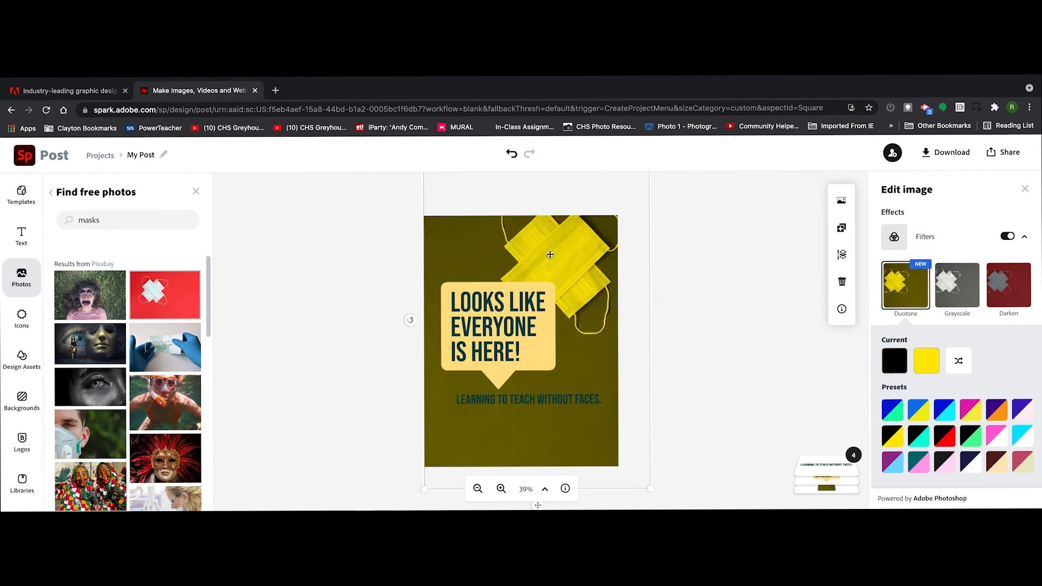
{"action": "key", "text": "Delete"}
Search the backgrounds for "rectangles" and add the dark navy background with the thin gold frame to the page.
{"action": "left_click", "coordinate": [196, 192]}
{"action": "left_click", "coordinate": [22, 400]}
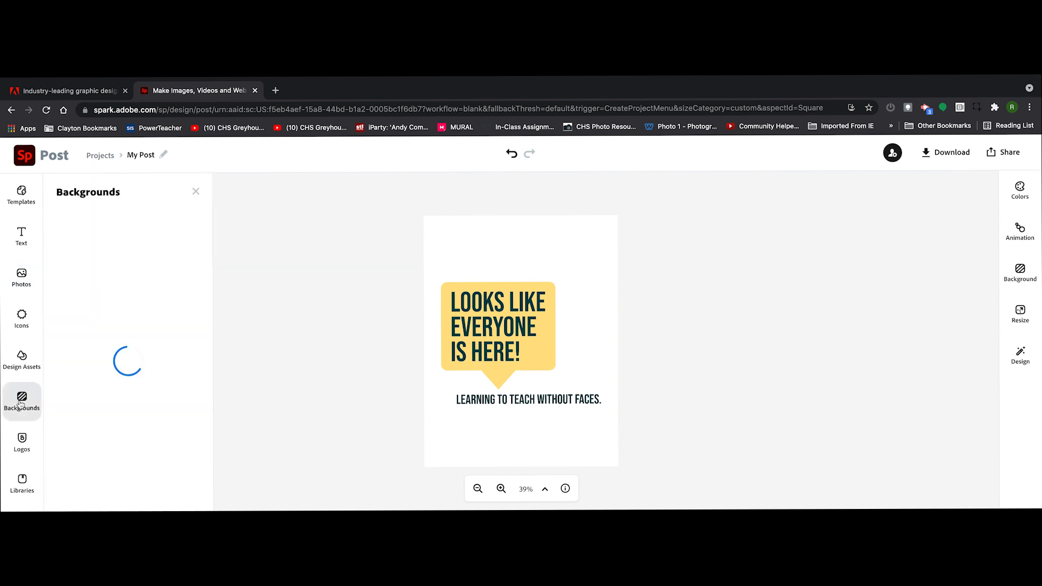
{"action": "scroll", "coordinate": [131, 414], "scroll_direction": "down", "scroll_amount": 5}
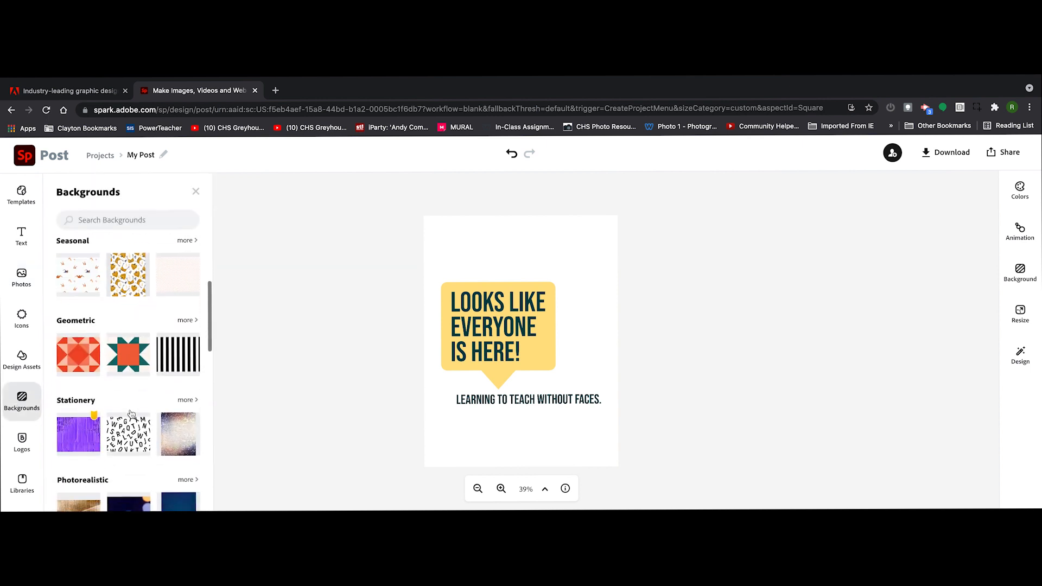
{"action": "left_click", "coordinate": [103, 219]}
{"action": "type", "text": "rectangles"}
{"action": "key", "text": "Return"}
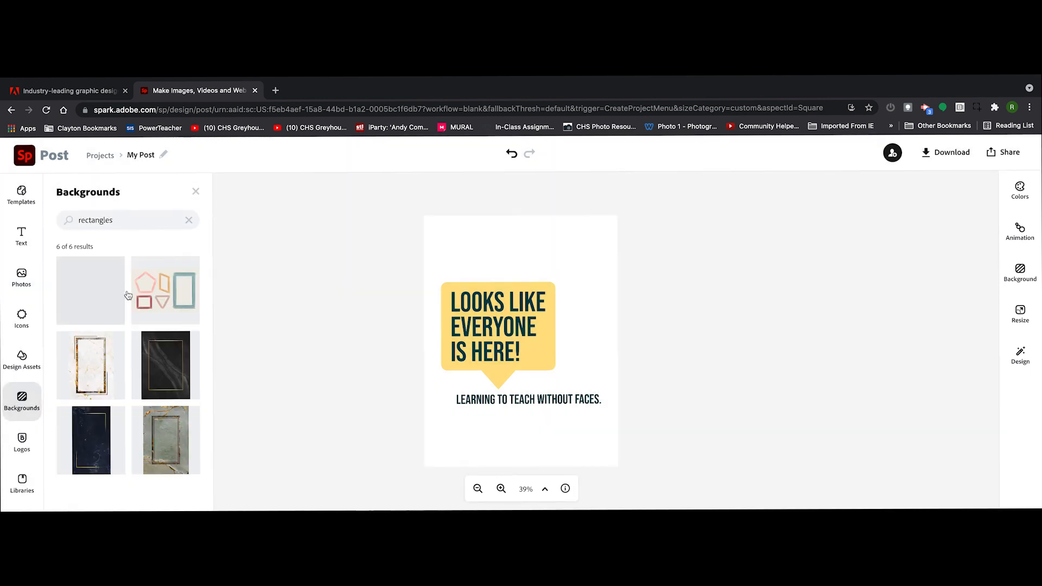
{"action": "left_click", "coordinate": [94, 430]}
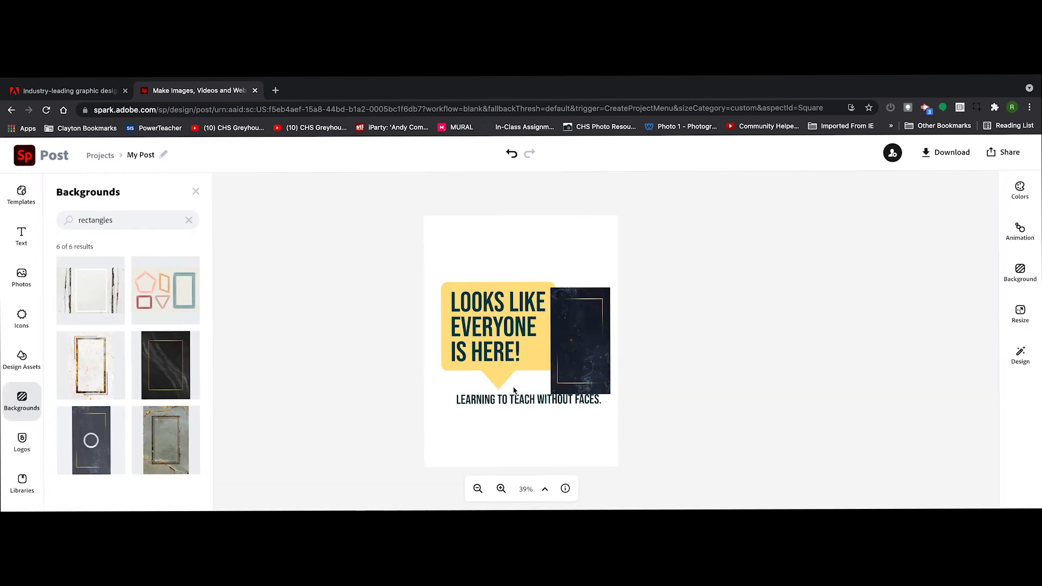
Enlarge the navy background over the whole page, send it behind the text, and delete it from the page.
{"action": "left_click_drag", "start_coordinate": [365, 163], "coordinate": [363, 161]}
{"action": "left_click_drag", "start_coordinate": [563, 296], "coordinate": [579, 390]}
{"action": "left_click_drag", "start_coordinate": [465, 207], "coordinate": [350, 173]}
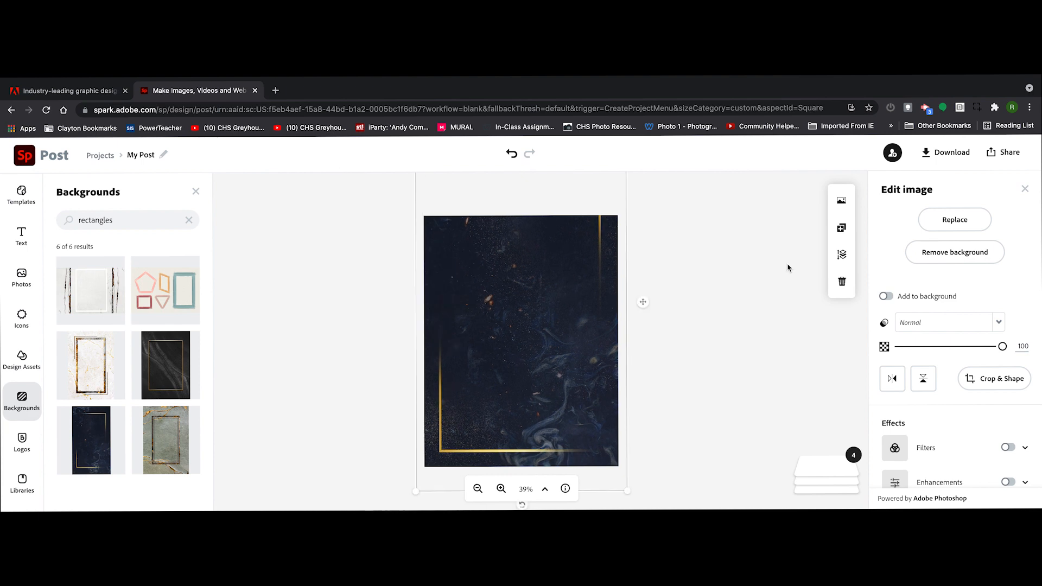
{"action": "left_click", "coordinate": [841, 255]}
{"action": "left_click", "coordinate": [812, 297]}
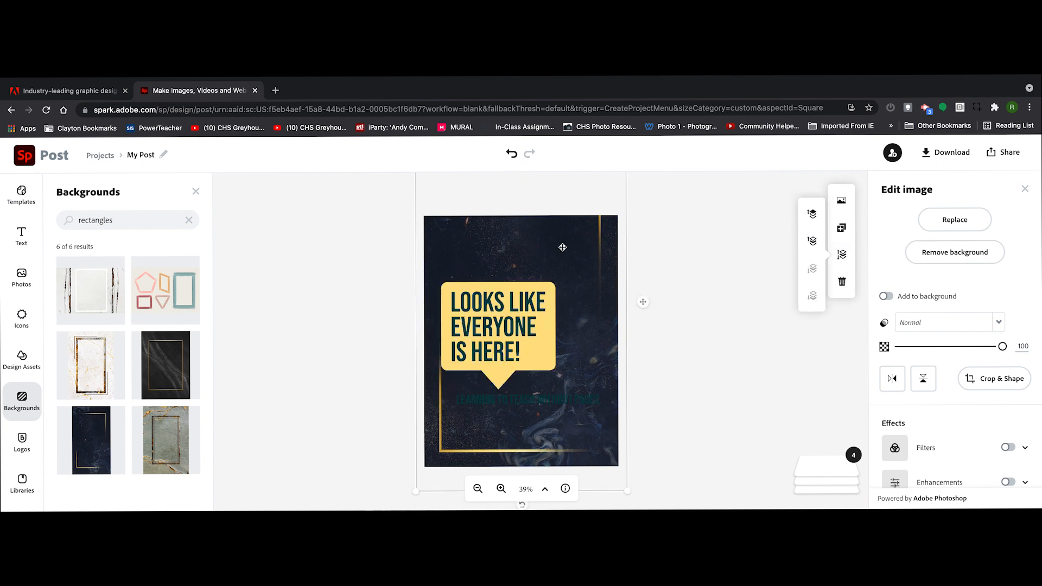
{"action": "key", "text": "Delete"}
Try a scratched black-and-white design texture as the page background, detach it from the background and delete it.
{"action": "left_click", "coordinate": [28, 362]}
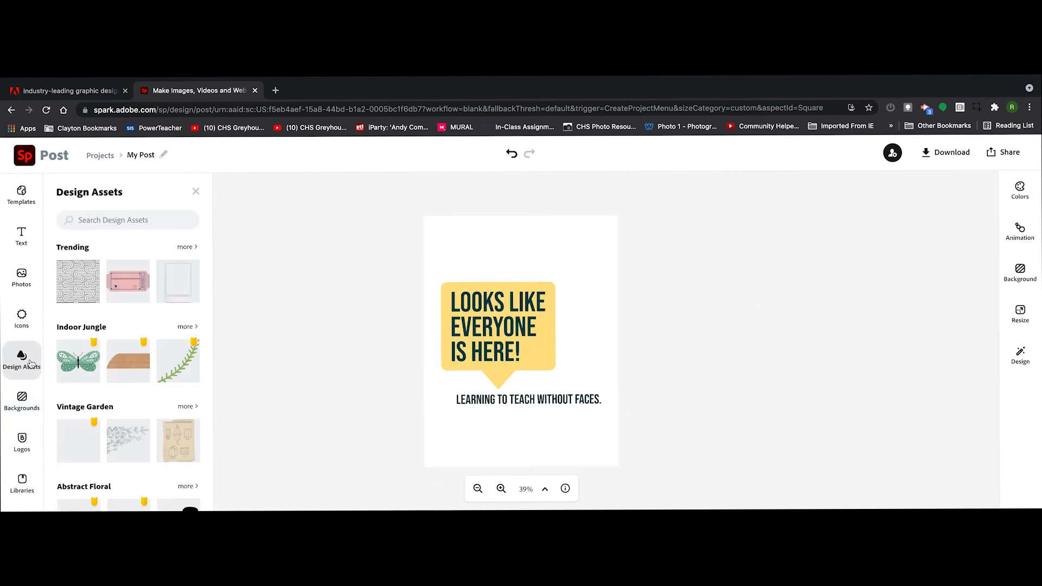
{"action": "scroll", "coordinate": [106, 416], "scroll_direction": "down", "scroll_amount": 8}
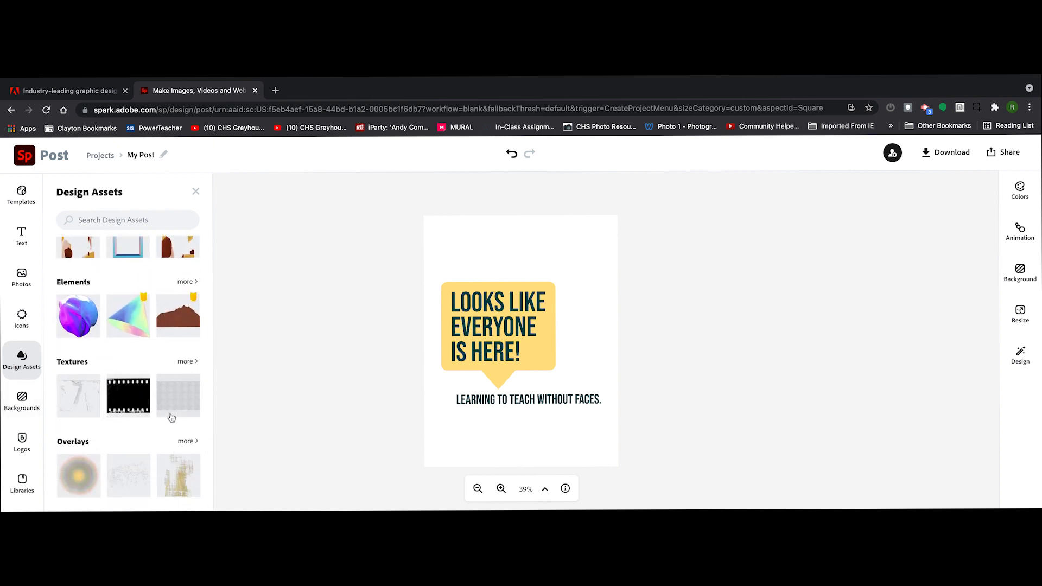
{"action": "left_click", "coordinate": [184, 362]}
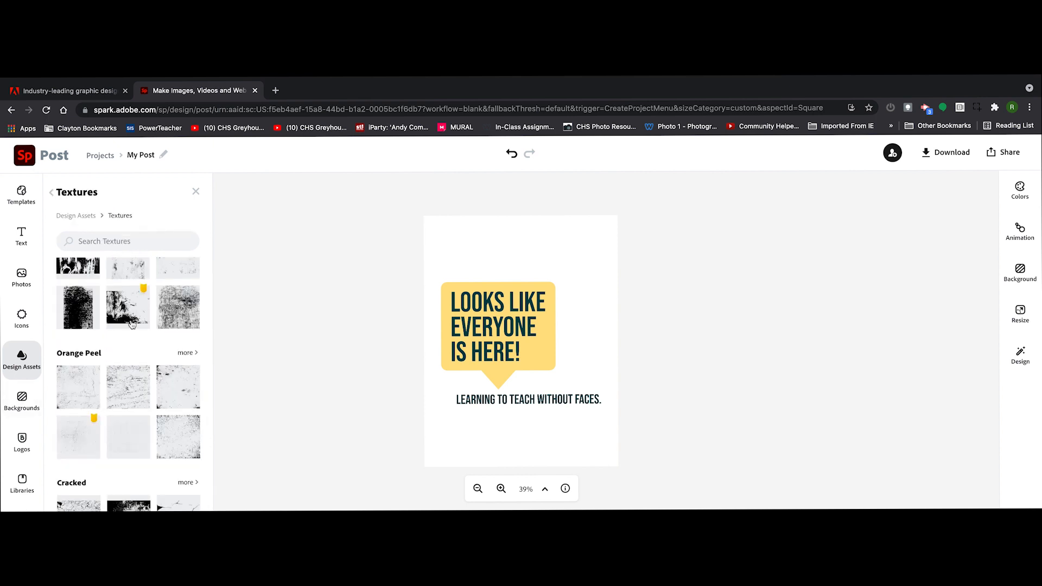
{"action": "mouse_move", "coordinate": [184, 310]}
{"action": "left_mouse_down"}
{"action": "mouse_move", "coordinate": [237, 337]}
{"action": "mouse_move", "coordinate": [530, 382]}
{"action": "left_mouse_up"}
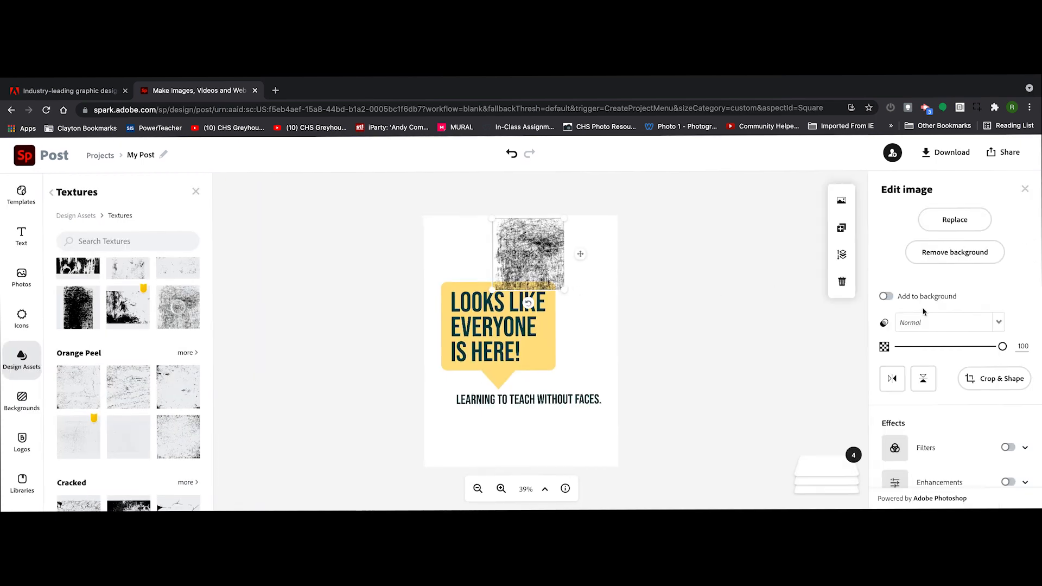
{"action": "left_click", "coordinate": [885, 297]}
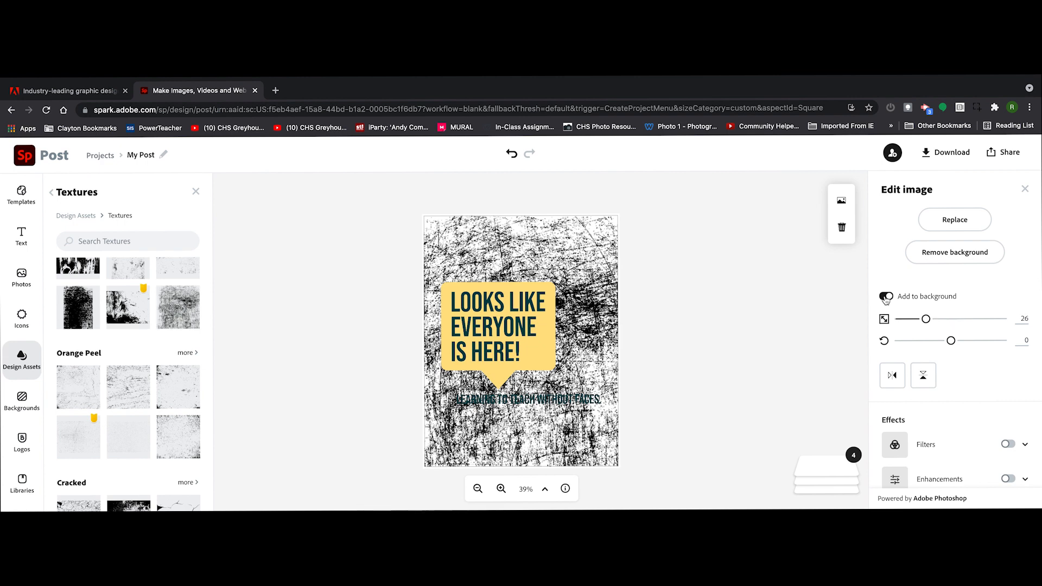
{"action": "left_click", "coordinate": [887, 297]}
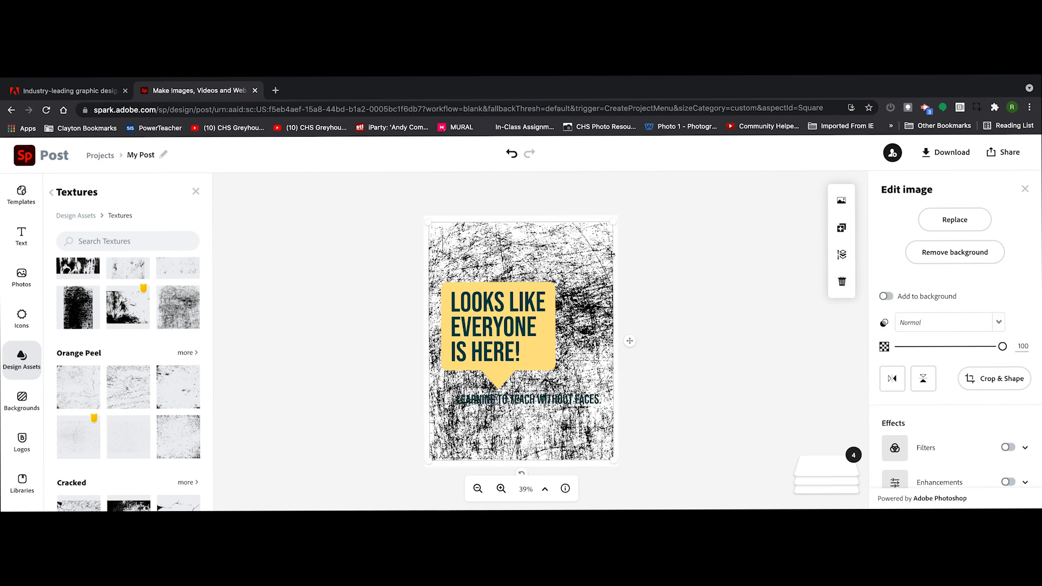
{"action": "key", "text": "Delete"}
Search the icons for "food" and "puppy" and look through the available designs.
{"action": "left_click", "coordinate": [21, 318]}
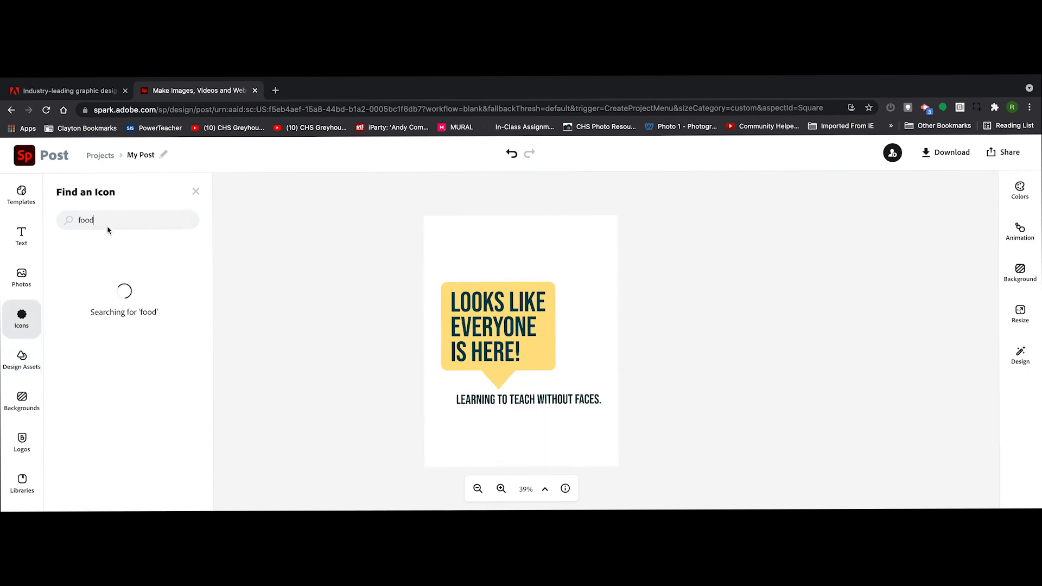
{"action": "scroll", "coordinate": [120, 332], "scroll_direction": "down", "scroll_amount": 5}
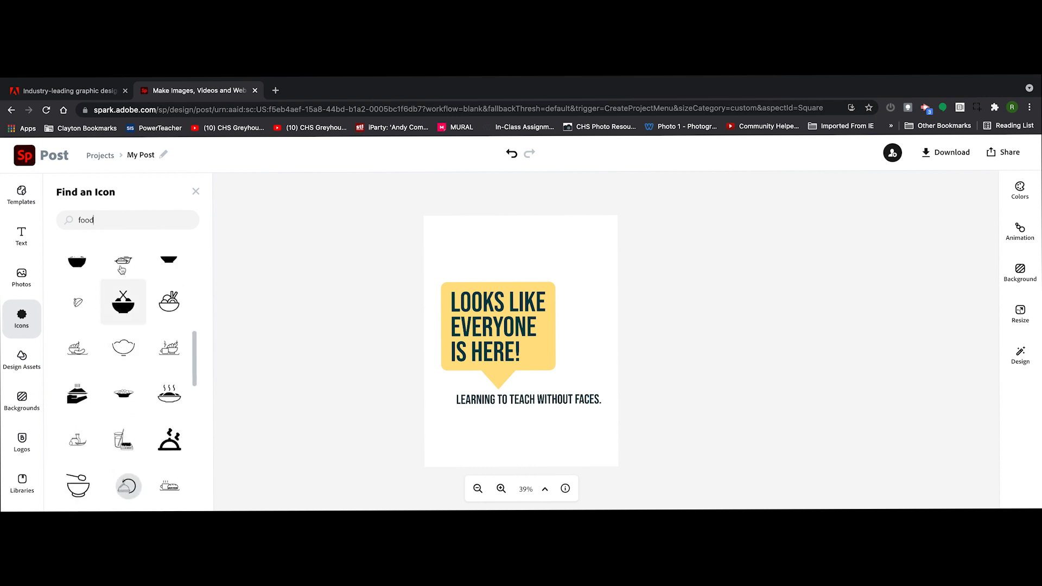
{"action": "type", "text": "pupp"}
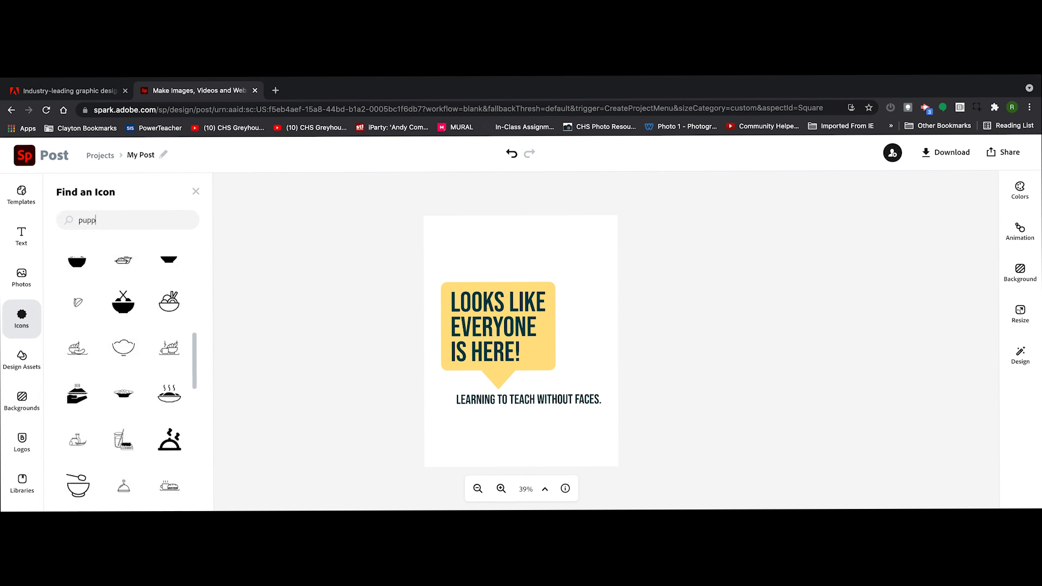
{"action": "type", "text": "y"}
{"action": "scroll", "coordinate": [168, 340], "scroll_direction": "down", "scroll_amount": 3}
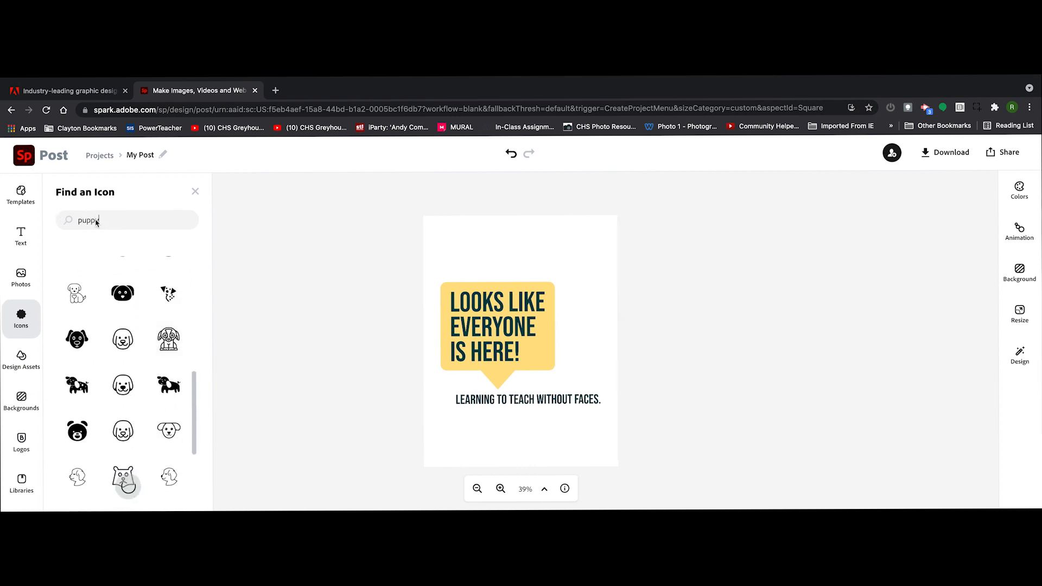
Search the icons for "rectangle", add the solid wide rectangle and shrink it near the page's upper right corner.
{"action": "left_click_drag", "start_coordinate": [97, 221], "coordinate": [72, 215]}
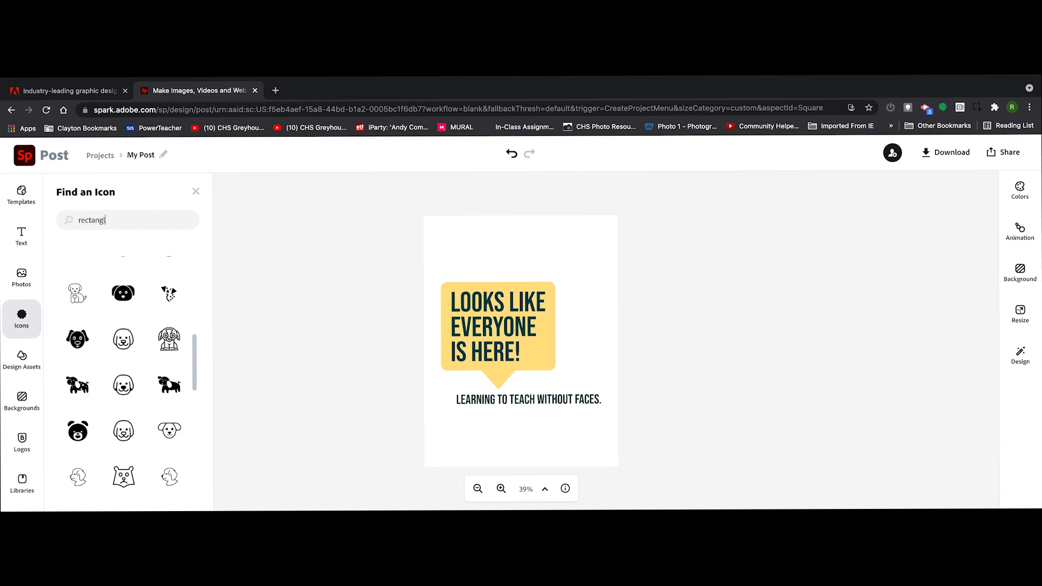
{"action": "type", "text": "rectangle"}
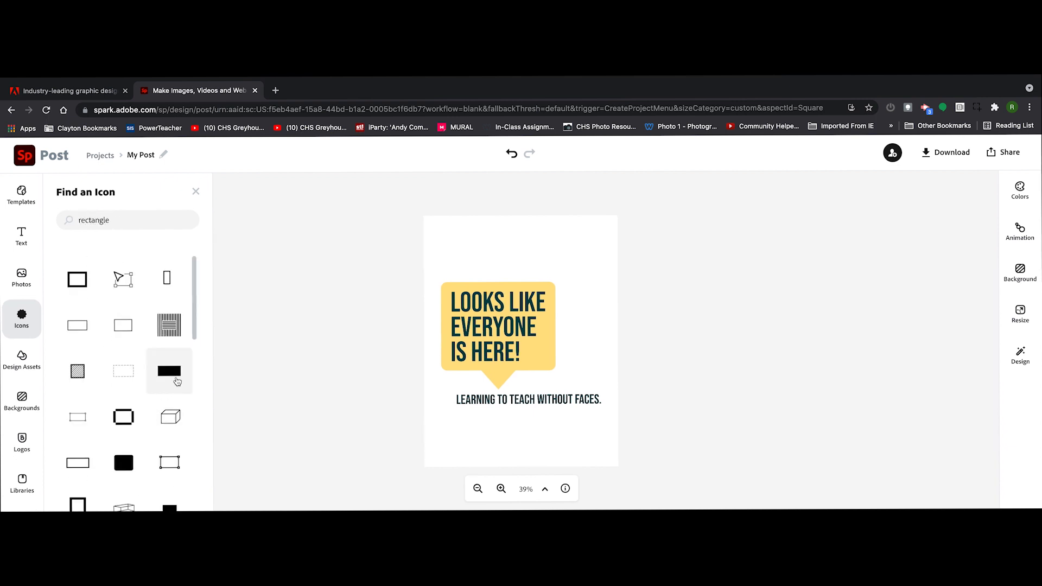
{"action": "left_click", "coordinate": [177, 382]}
{"action": "left_click", "coordinate": [475, 282]}
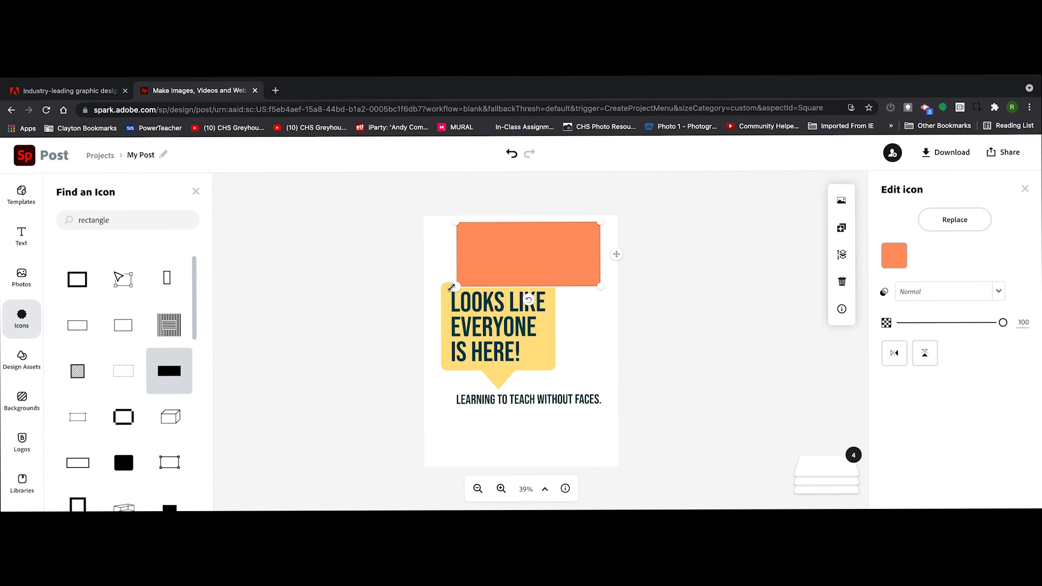
{"action": "left_click_drag", "start_coordinate": [451, 287], "coordinate": [530, 262]}
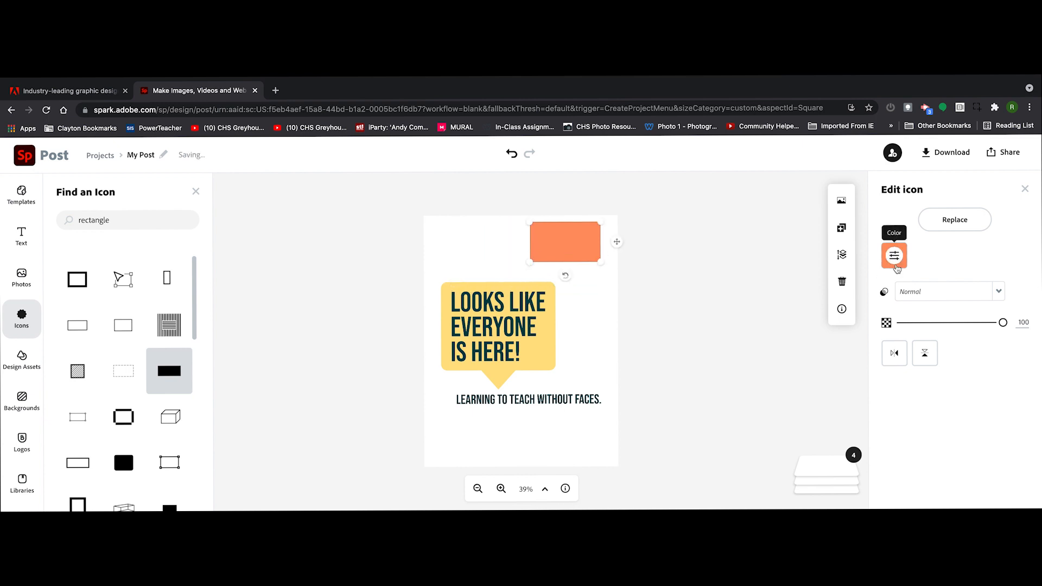
Change the rectangle's color to dark gray from the additional color swatches.
{"action": "left_click", "coordinate": [897, 266]}
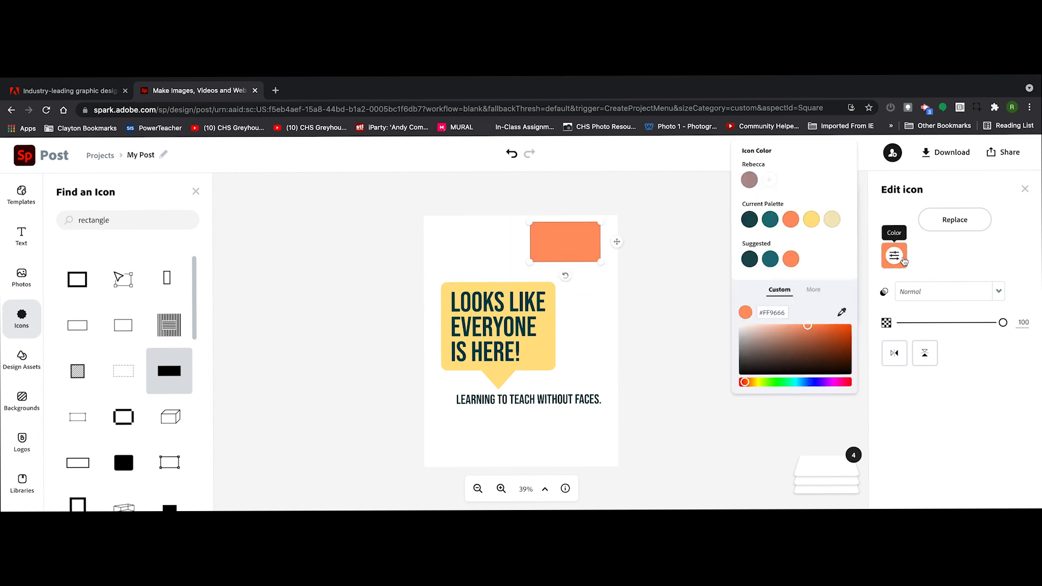
{"action": "left_click", "coordinate": [812, 291]}
{"action": "left_click", "coordinate": [814, 317]}
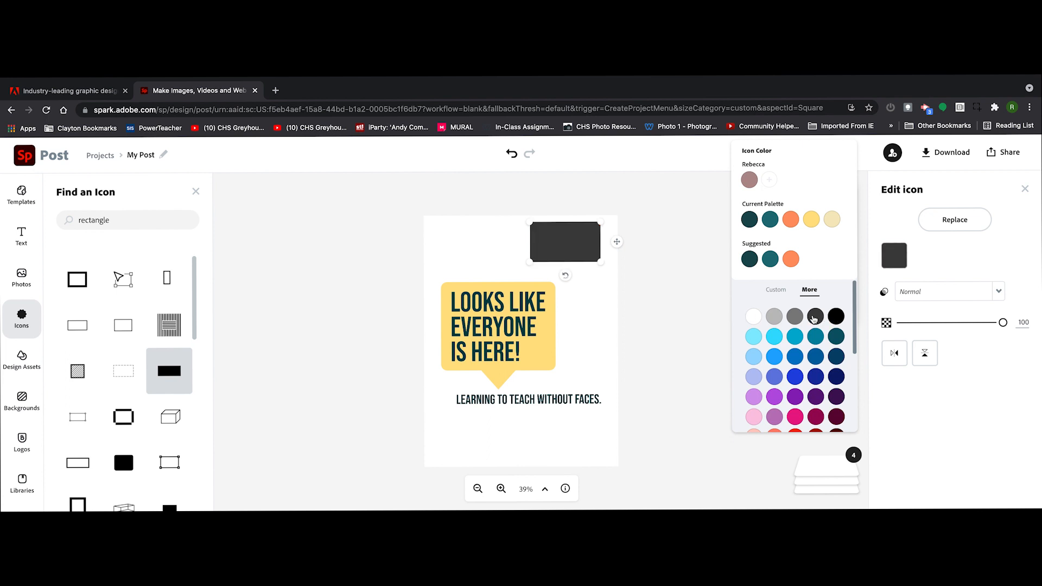
Set the page's background color to black.
{"action": "left_click", "coordinate": [490, 246]}
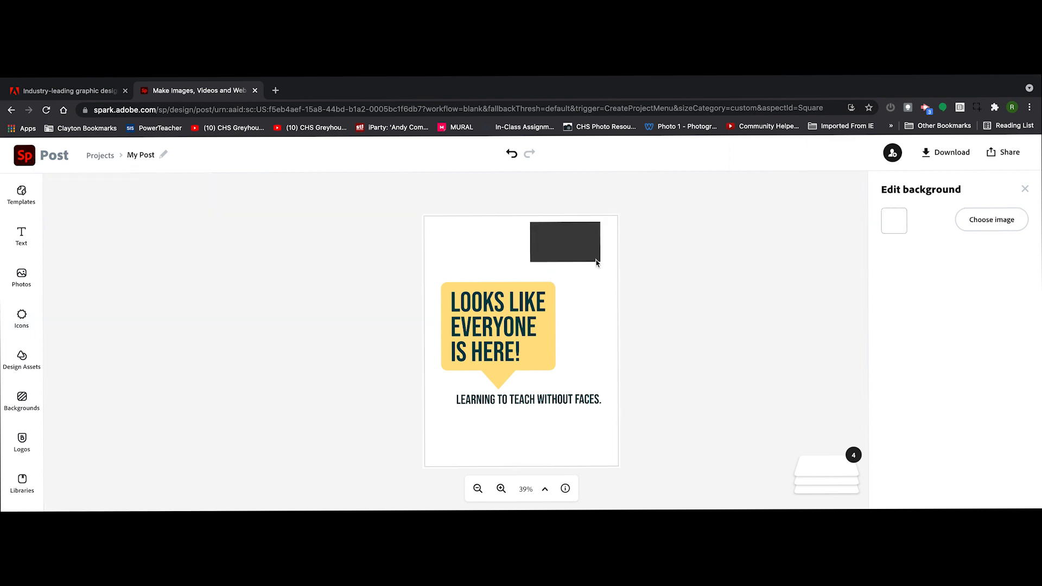
{"action": "left_click", "coordinate": [894, 221]}
{"action": "left_click", "coordinate": [813, 290]}
{"action": "left_click", "coordinate": [835, 316]}
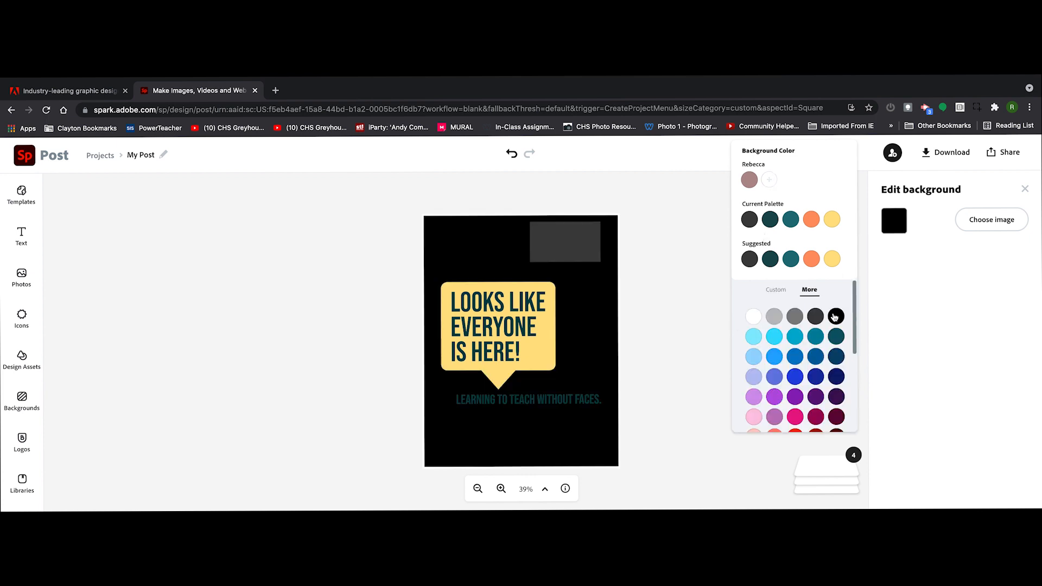
Adjust the gray rectangle's size and position, duplicate it, and place the copy directly to its left with a narrow gap.
{"action": "left_click", "coordinate": [571, 254]}
{"action": "mouse_move", "coordinate": [530, 262]}
{"action": "left_mouse_down"}
{"action": "mouse_move", "coordinate": [586, 245]}
{"action": "mouse_move", "coordinate": [503, 255]}
{"action": "mouse_move", "coordinate": [520, 257]}
{"action": "left_mouse_up"}
{"action": "left_click", "coordinate": [842, 228]}
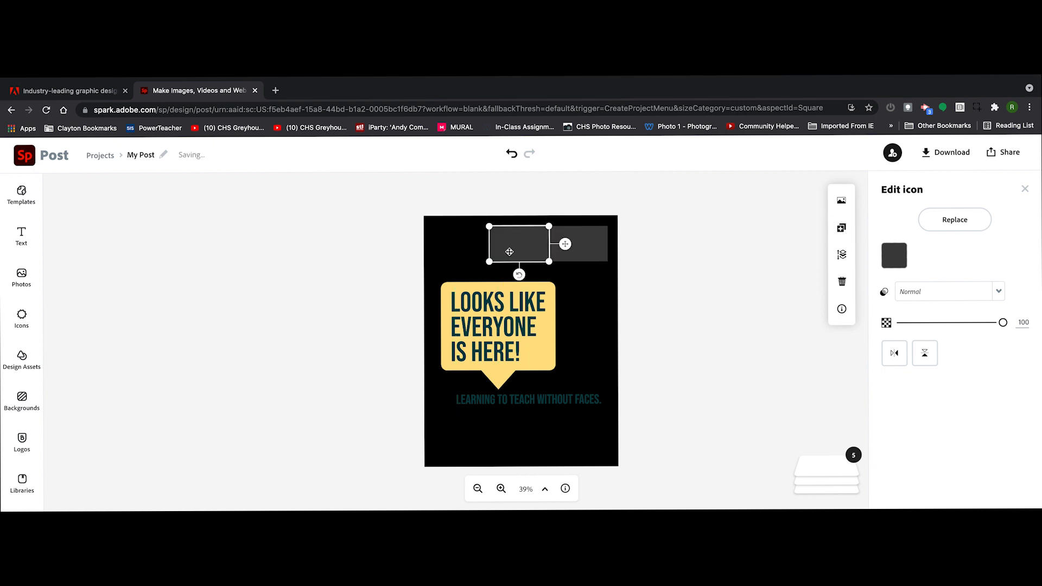
{"action": "left_click", "coordinate": [708, 302]}
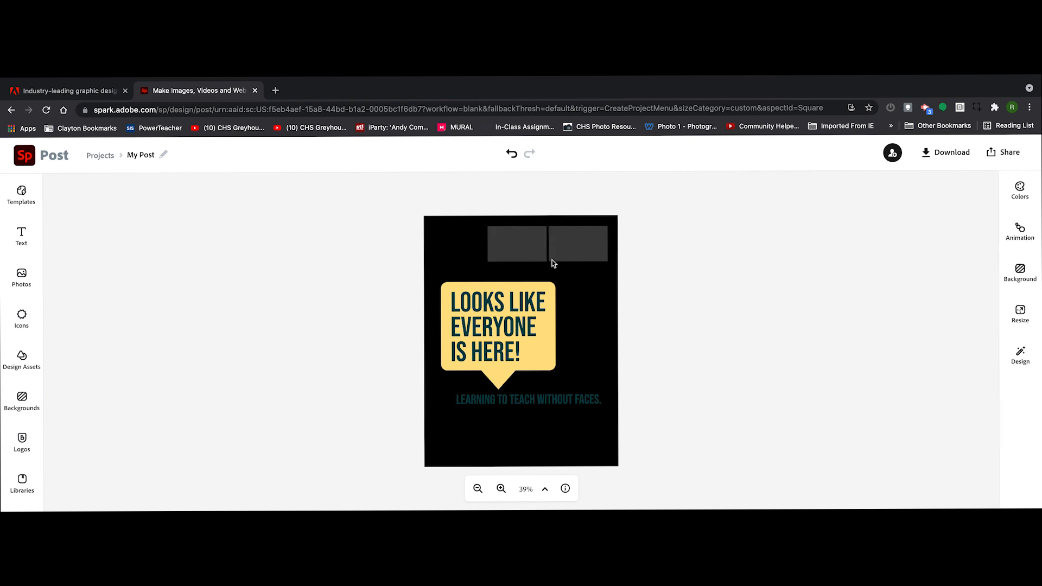
Duplicate the second gray rectangle and align the copy to its left, completing a row of three.
{"action": "left_click", "coordinate": [522, 251]}
{"action": "left_click", "coordinate": [842, 228]}
{"action": "left_click_drag", "start_coordinate": [536, 246], "coordinate": [471, 243]}
{"action": "key", "text": "Left"}
{"action": "key", "text": "Left"}
{"action": "key", "text": "Left"}
{"action": "key", "text": "Left"}
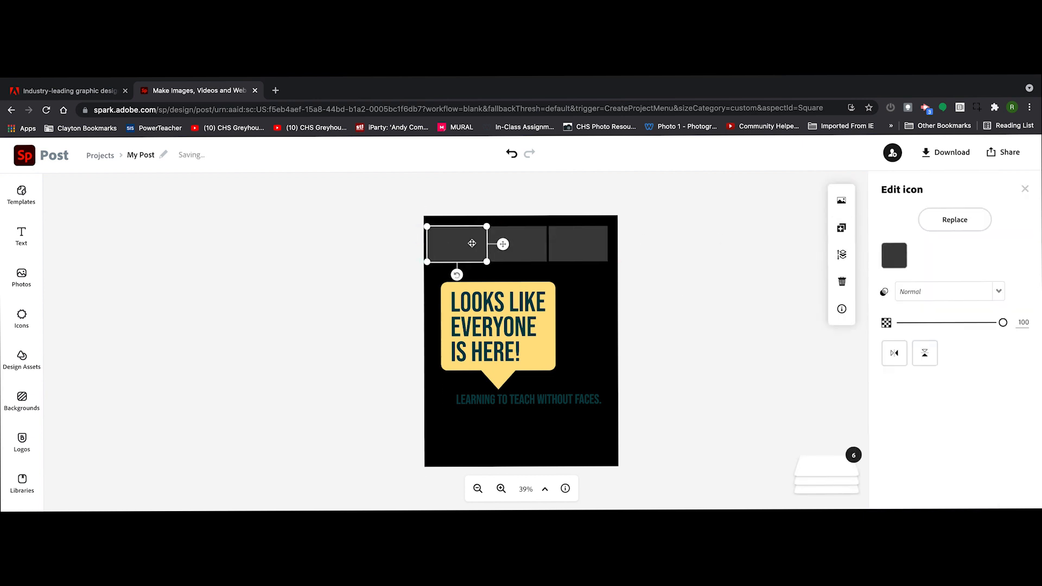
Group the three rectangles, center the row near the page's upper edge, and place a duplicate row just below it.
{"action": "left_click", "coordinate": [520, 247], "text": "shift"}
{"action": "left_click", "coordinate": [594, 247], "text": "shift"}
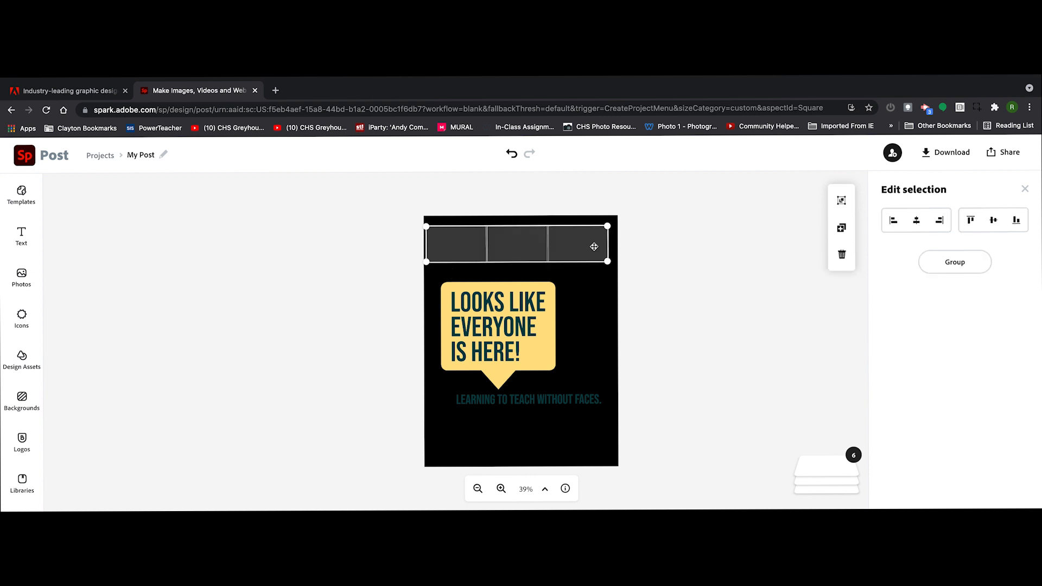
{"action": "left_click", "coordinate": [953, 260]}
{"action": "left_click_drag", "start_coordinate": [534, 240], "coordinate": [582, 271]}
{"action": "left_click", "coordinate": [841, 228]}
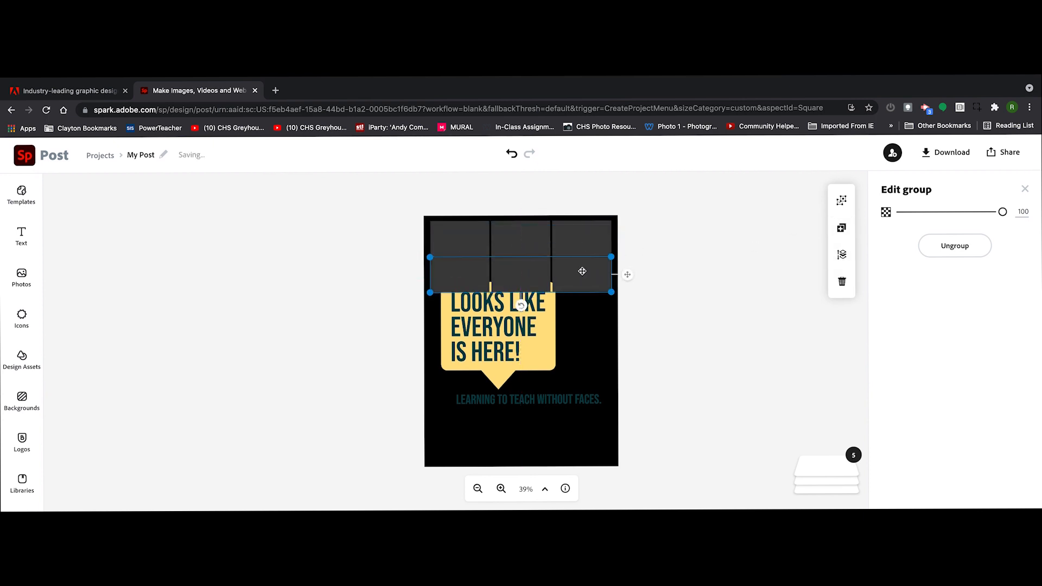
Duplicate both rectangle rows, place the copies below with matching gaps, and add a fifth row beneath them.
{"action": "left_click", "coordinate": [586, 245], "text": "shift"}
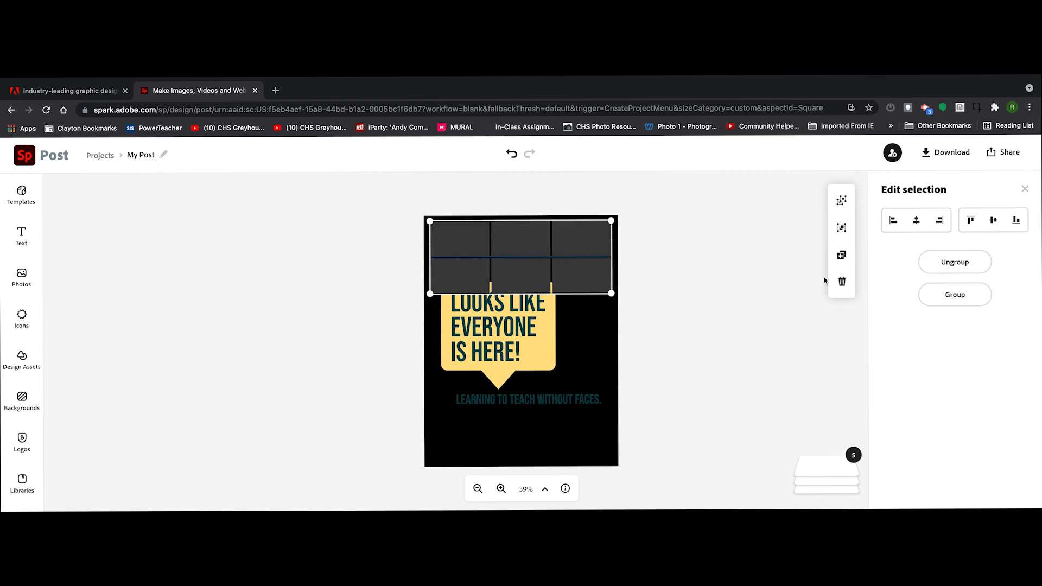
{"action": "left_click", "coordinate": [841, 254]}
{"action": "left_click_drag", "start_coordinate": [578, 275], "coordinate": [590, 391]}
{"action": "left_click", "coordinate": [642, 350]}
{"action": "key", "text": "Down"}
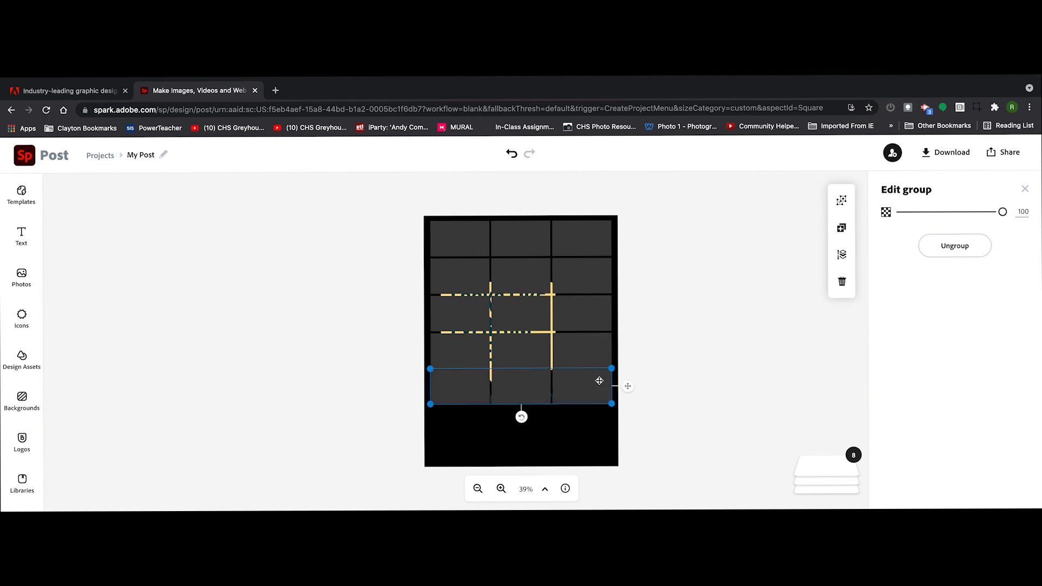
Move the third and fourth rows of rectangles to the bottom of the layer order, behind the headline.
{"action": "left_click", "coordinate": [479, 332]}
{"action": "left_click", "coordinate": [842, 254]}
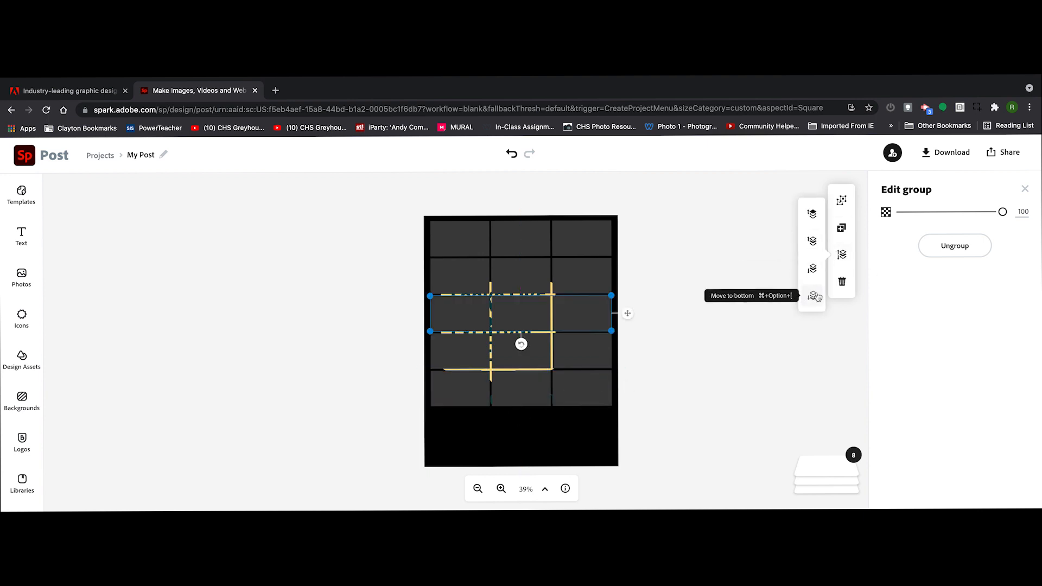
{"action": "left_click", "coordinate": [812, 295]}
{"action": "left_click", "coordinate": [504, 360]}
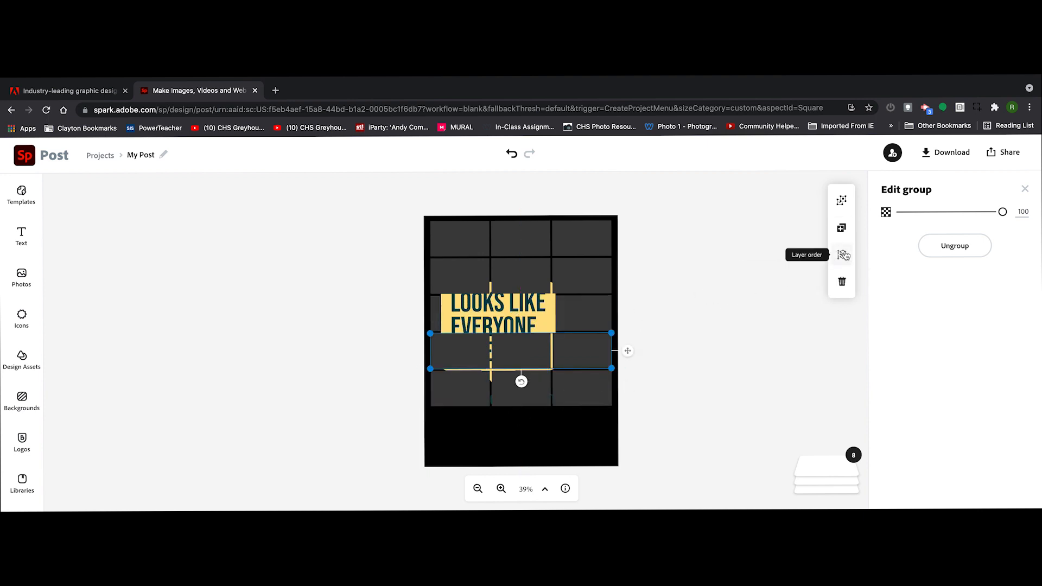
{"action": "left_click", "coordinate": [842, 254]}
{"action": "left_click", "coordinate": [812, 295]}
Bring the headline speech bubble to the front and send the fifth row of rectangles to the bottom of the layer order.
{"action": "left_click", "coordinate": [525, 311]}
{"action": "left_click", "coordinate": [842, 228]}
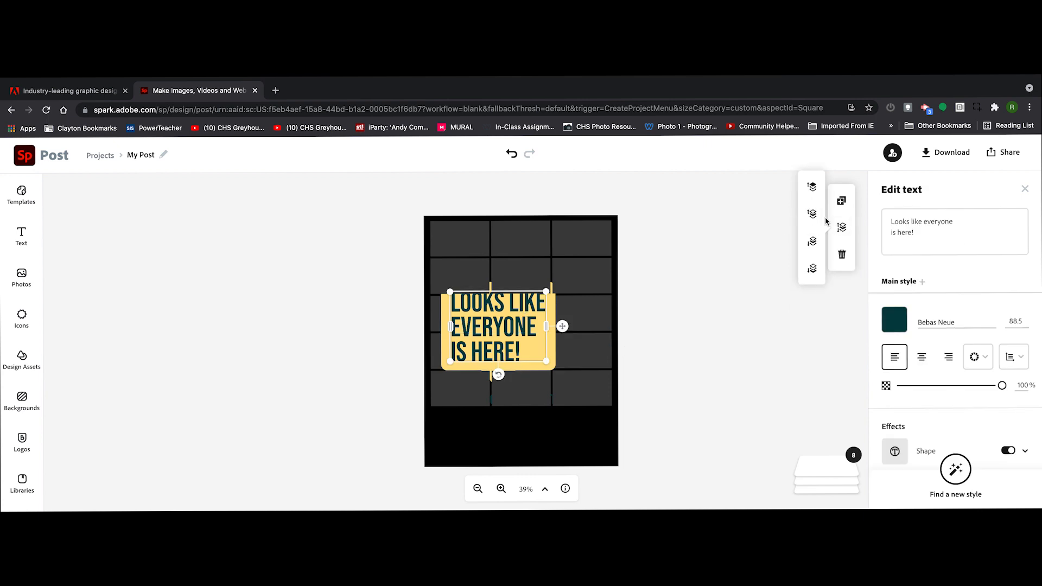
{"action": "left_click", "coordinate": [581, 383]}
{"action": "left_click", "coordinate": [841, 254]}
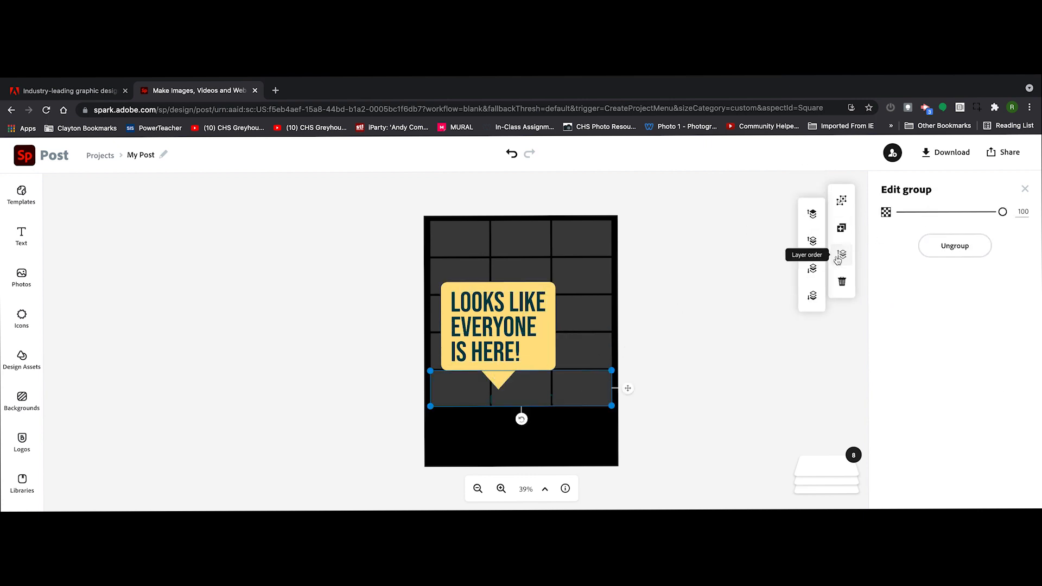
{"action": "left_click", "coordinate": [812, 295]}
Set the subtitle's text color to white and center it on the black area just below the fifth row of rectangles.
{"action": "left_click", "coordinate": [507, 399]}
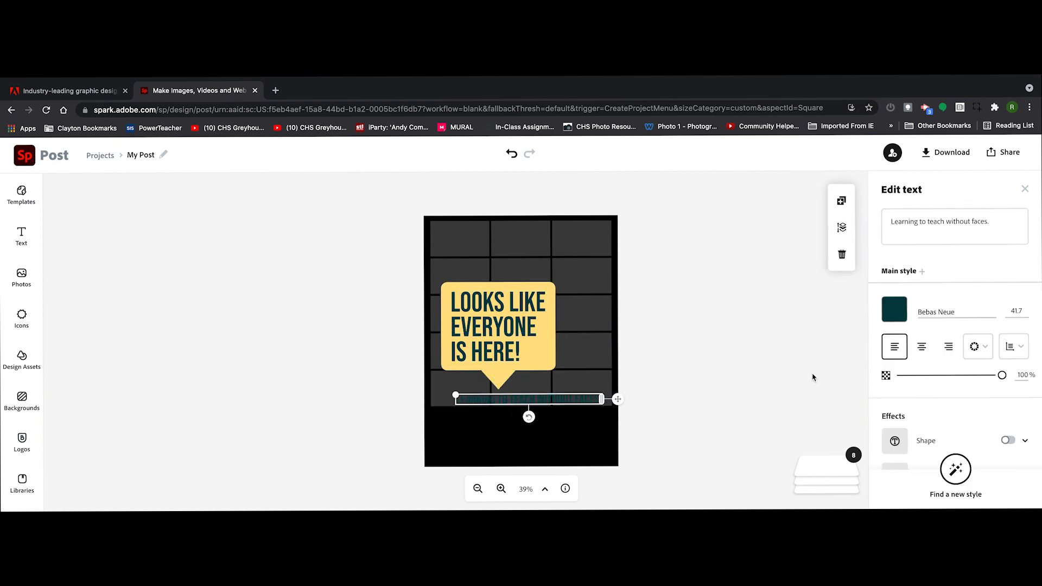
{"action": "left_click", "coordinate": [894, 308]}
{"action": "left_click", "coordinate": [826, 322]}
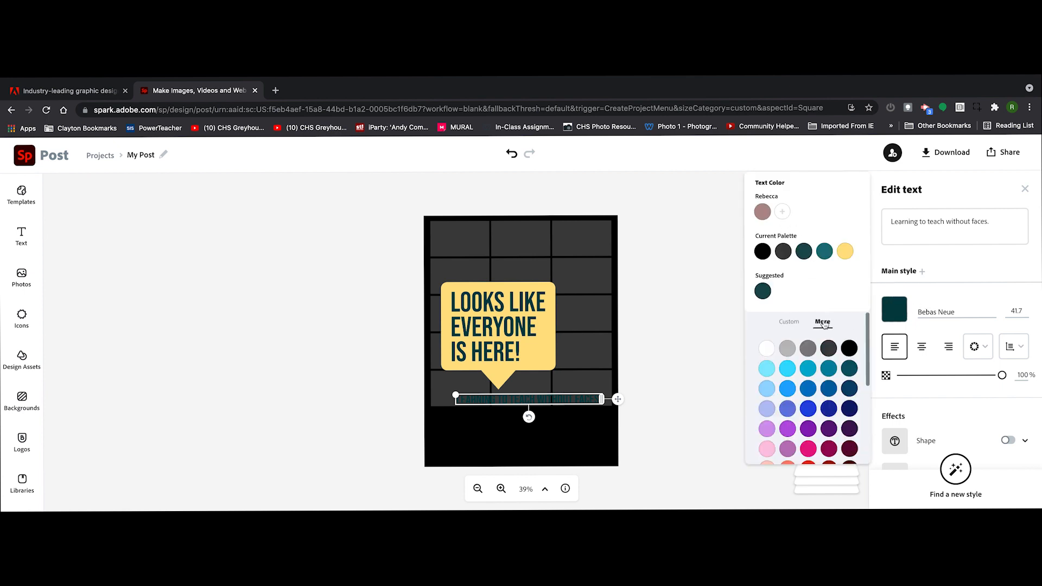
{"action": "left_click", "coordinate": [766, 348]}
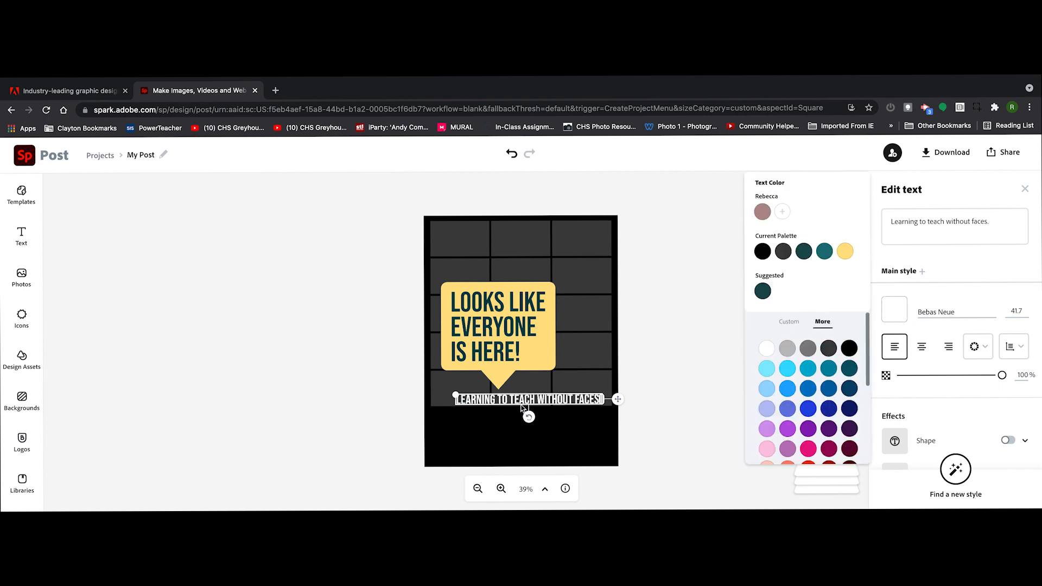
{"action": "left_click_drag", "start_coordinate": [521, 407], "coordinate": [513, 425]}
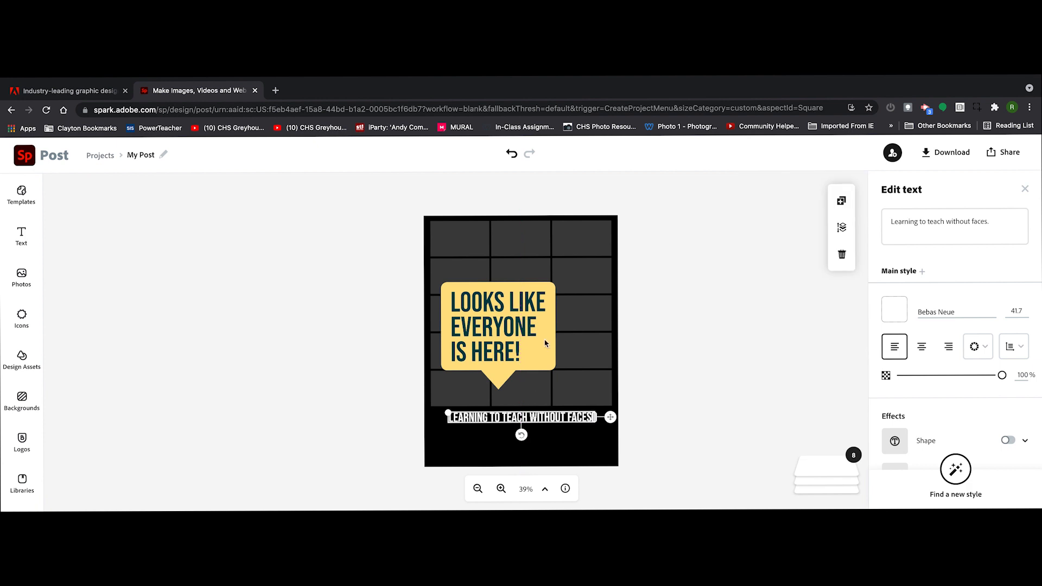
Move the headline speech bubble up and center it horizontally over the rectangles, and set its shape color to bright red.
{"action": "left_click_drag", "start_coordinate": [545, 343], "coordinate": [567, 306]}
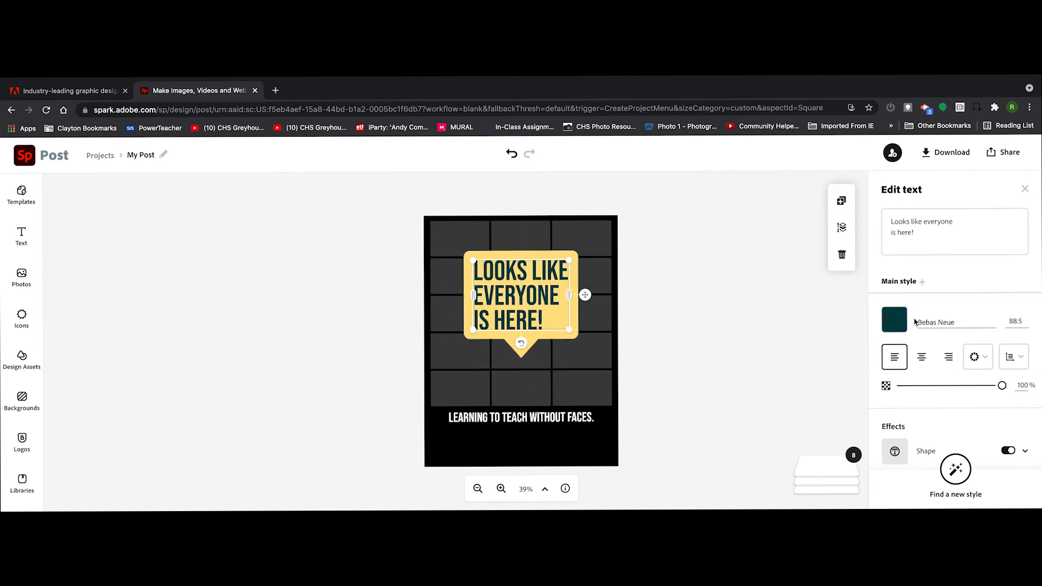
{"action": "scroll", "coordinate": [977, 455], "scroll_direction": "down", "scroll_amount": 3}
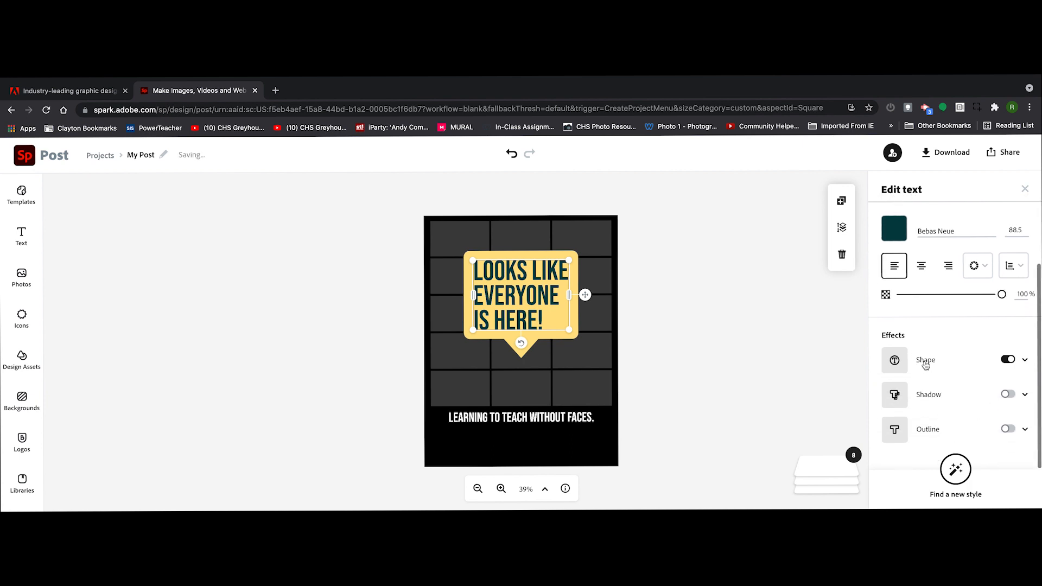
{"action": "left_click", "coordinate": [926, 361]}
{"action": "left_click", "coordinate": [893, 396]}
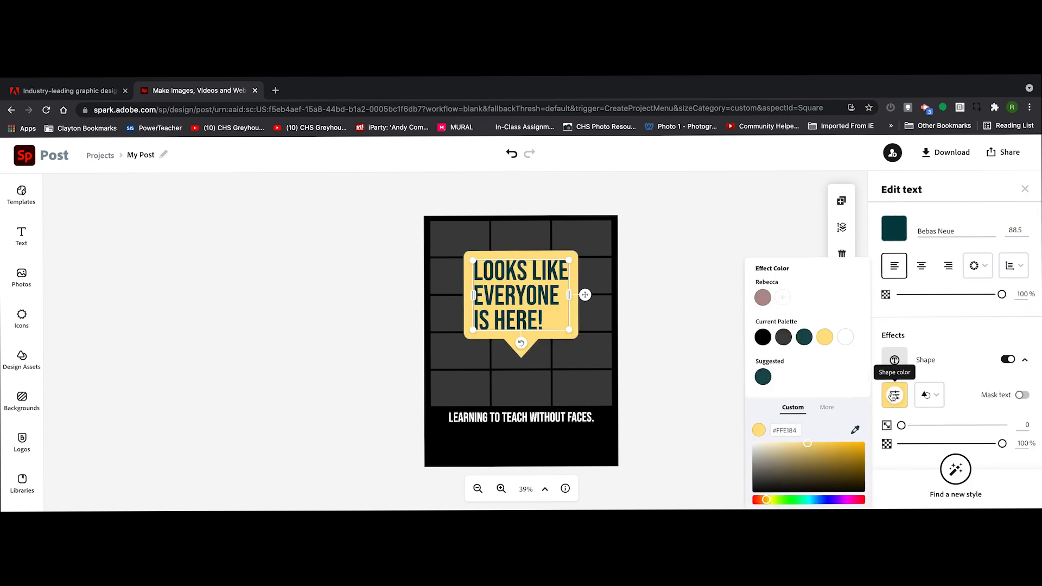
{"action": "left_click", "coordinate": [827, 408]}
{"action": "scroll", "coordinate": [805, 422], "scroll_direction": "down", "scroll_amount": 5}
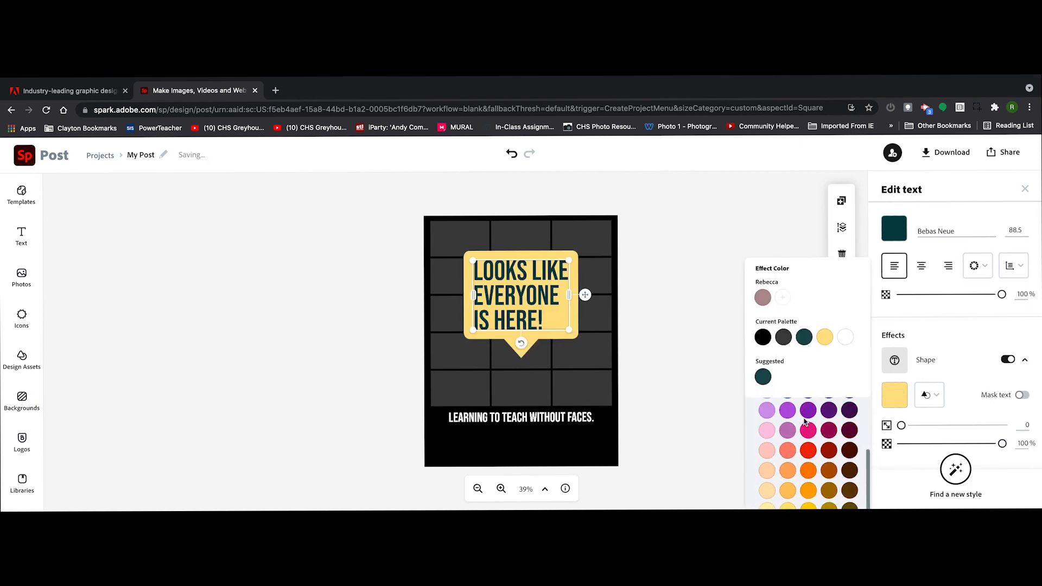
{"action": "left_click", "coordinate": [808, 449]}
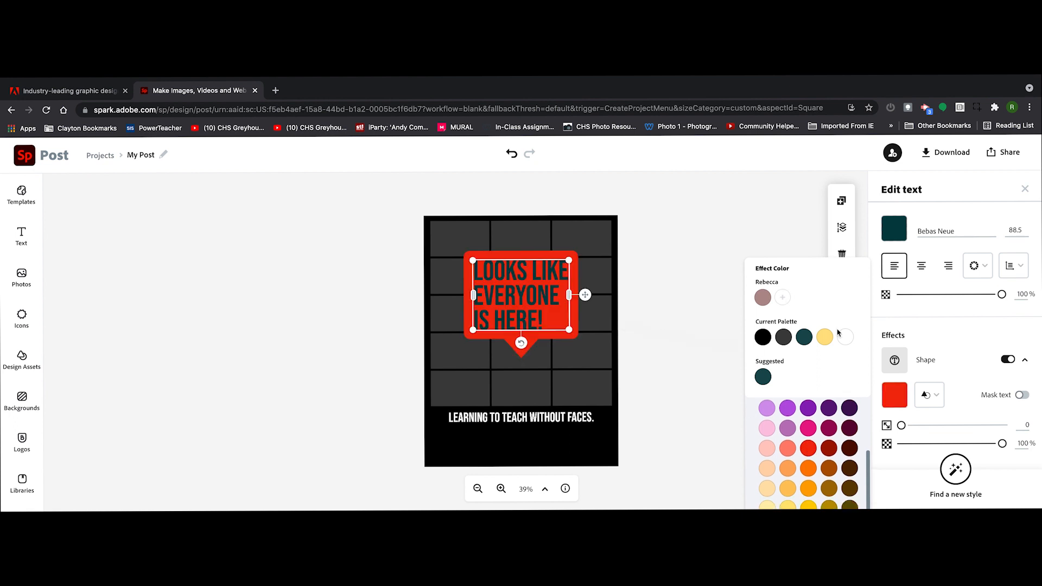
Set the headline's text color to white.
{"action": "left_click", "coordinate": [894, 228]}
{"action": "left_click", "coordinate": [823, 309]}
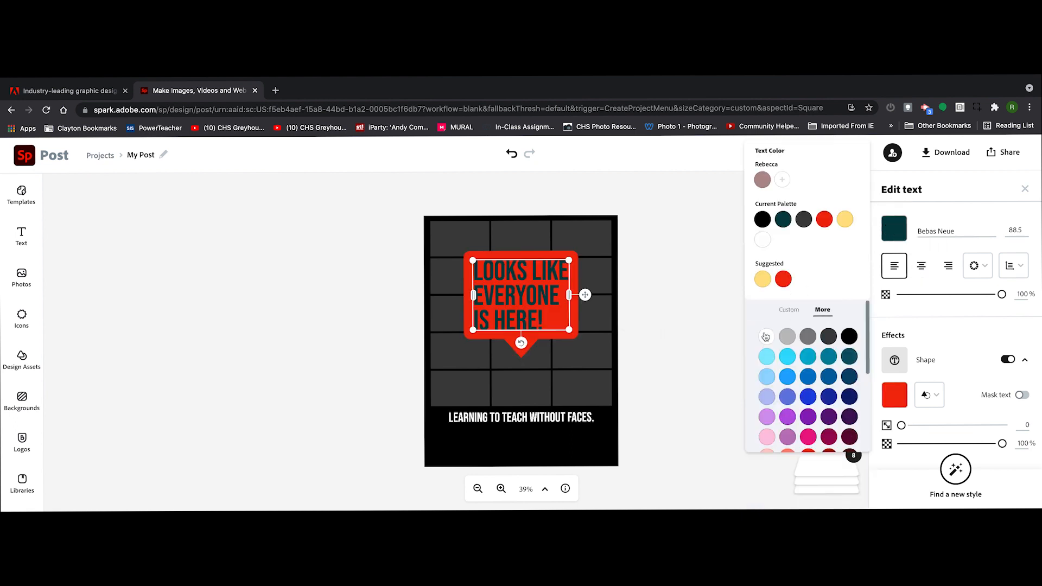
{"action": "left_click", "coordinate": [765, 336]}
Duplicate the subtitle, place the copy just below it, and replace its text with a byline giving the author's full name.
{"action": "left_click", "coordinate": [520, 420]}
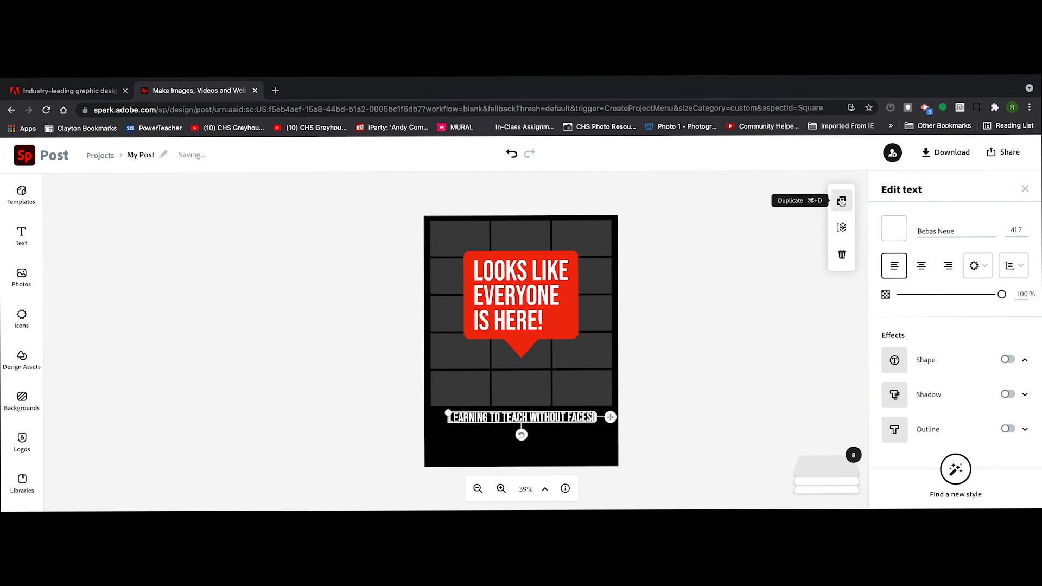
{"action": "left_click", "coordinate": [841, 200]}
{"action": "left_click_drag", "start_coordinate": [524, 426], "coordinate": [524, 437]}
{"action": "double_click", "coordinate": [523, 435]}
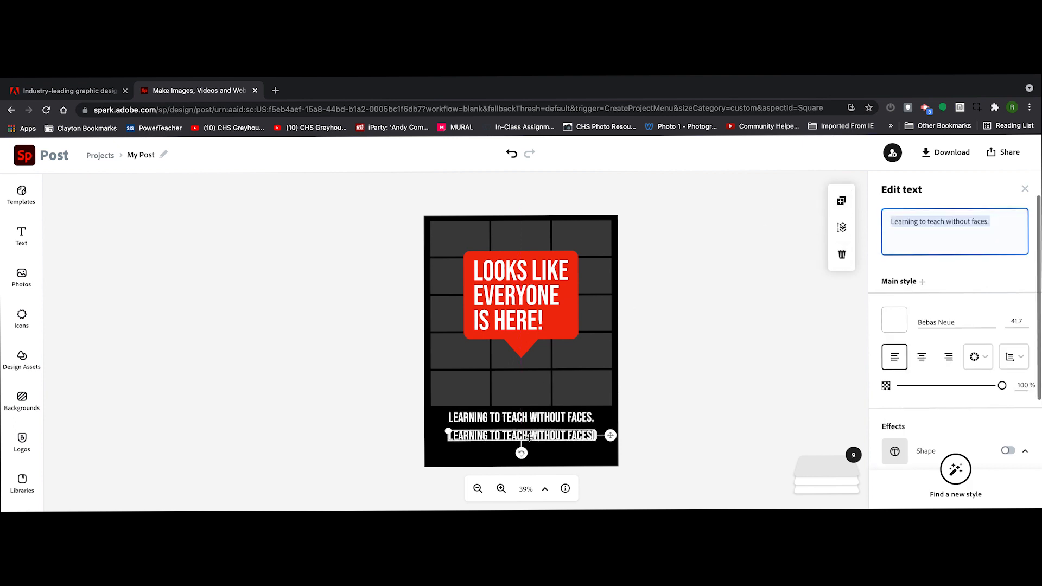
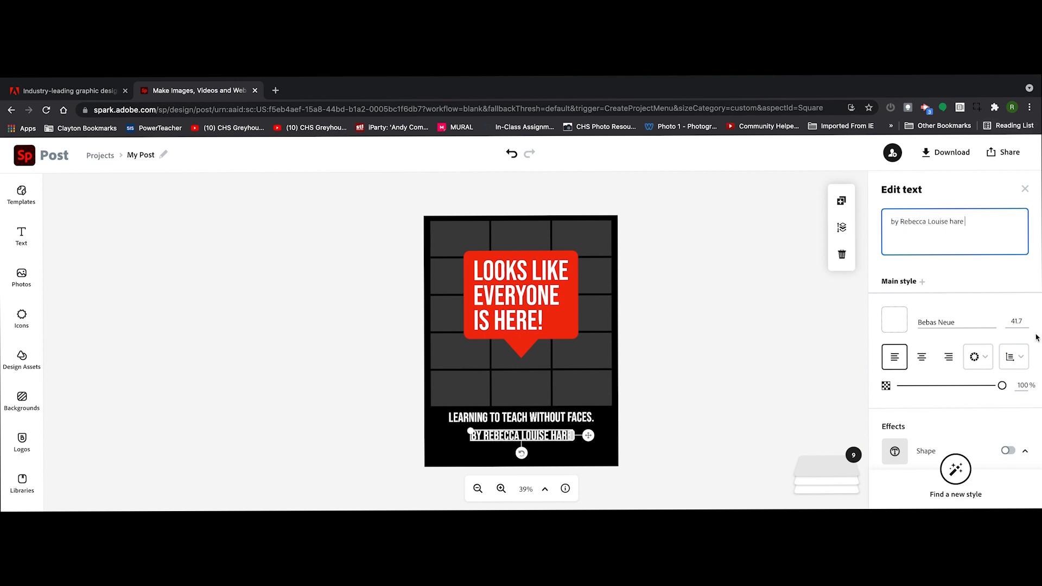
Set the byline's font size to 18 and deselect it.
{"action": "left_click", "coordinate": [1016, 322]}
{"action": "left_click", "coordinate": [1017, 366]}
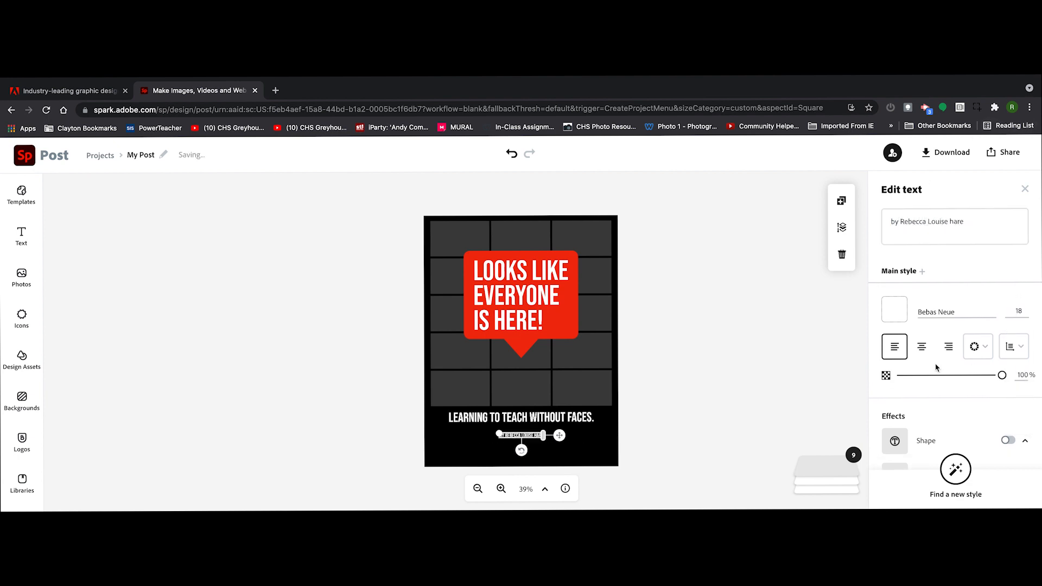
{"action": "left_click", "coordinate": [750, 369]}
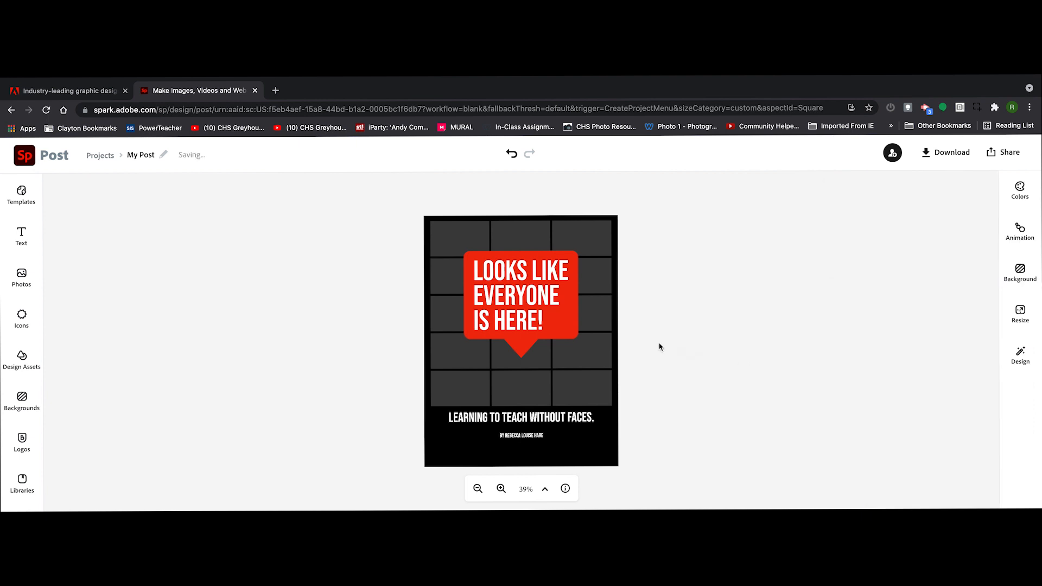
Publish the design as a shareable link, copy the link, and close the sharing options.
{"action": "left_click", "coordinate": [1007, 154]}
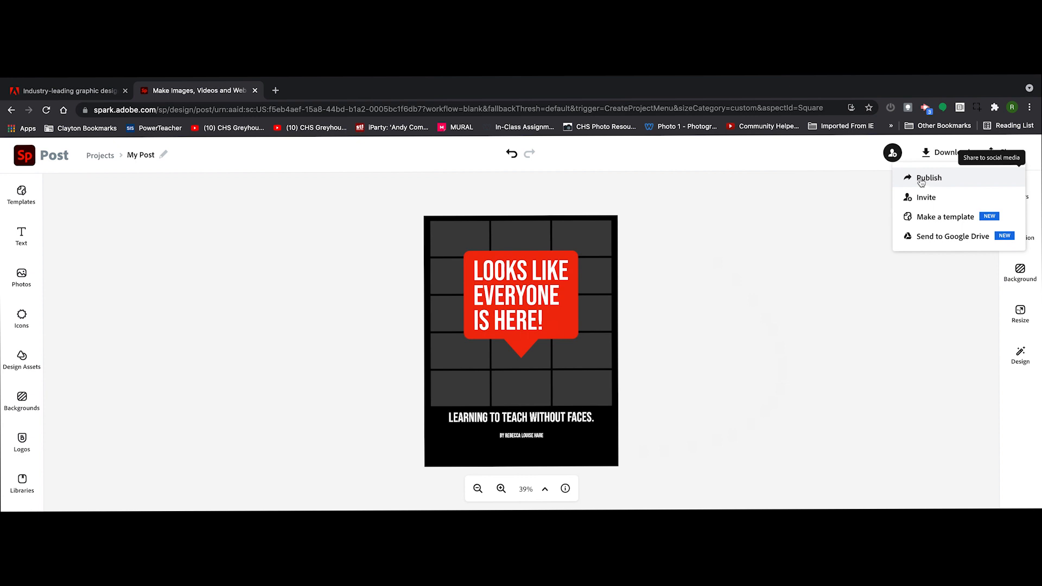
{"action": "left_click", "coordinate": [921, 179]}
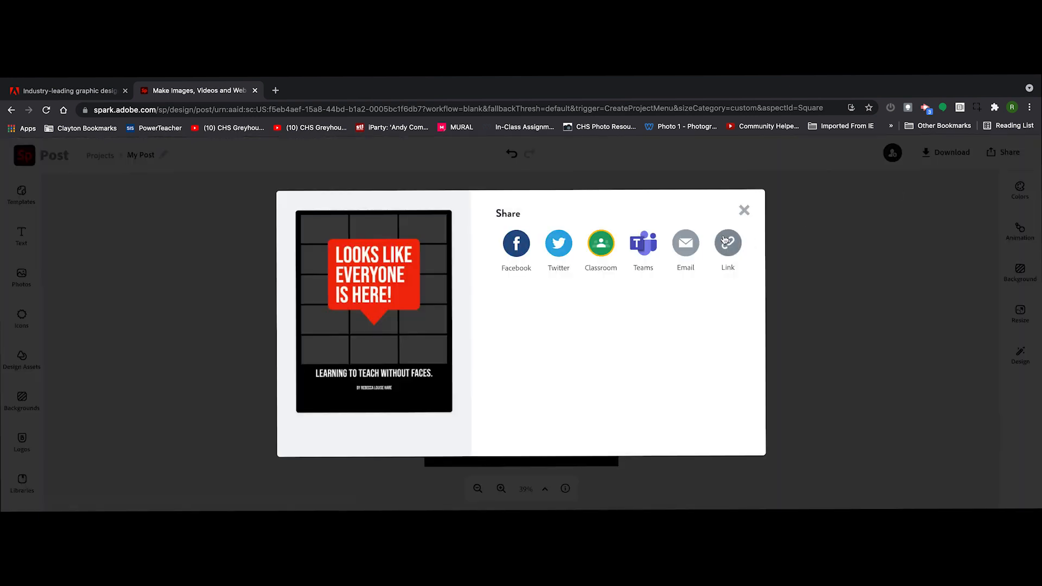
{"action": "left_click", "coordinate": [725, 241]}
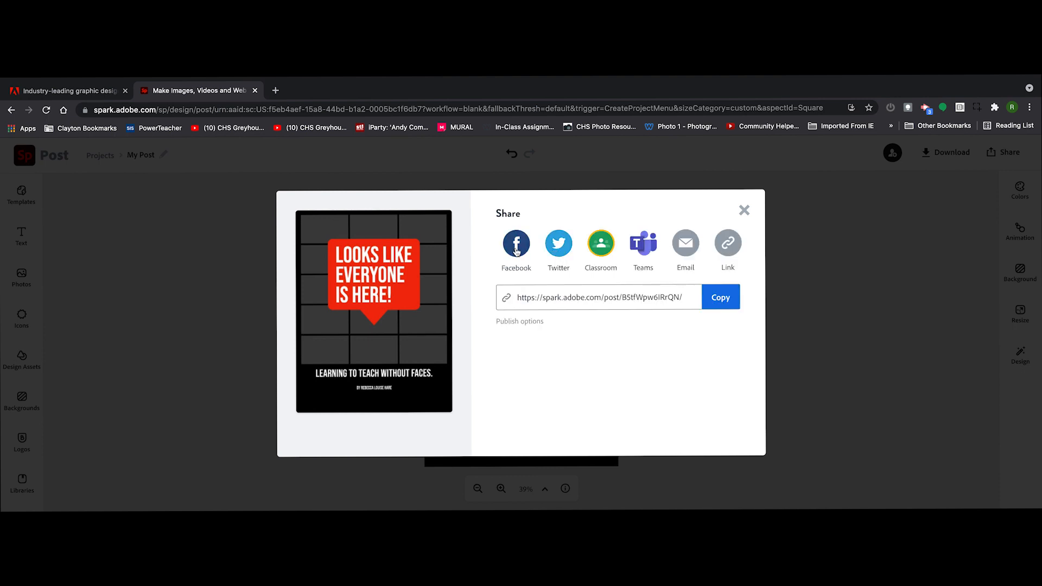
{"action": "left_click", "coordinate": [714, 293]}
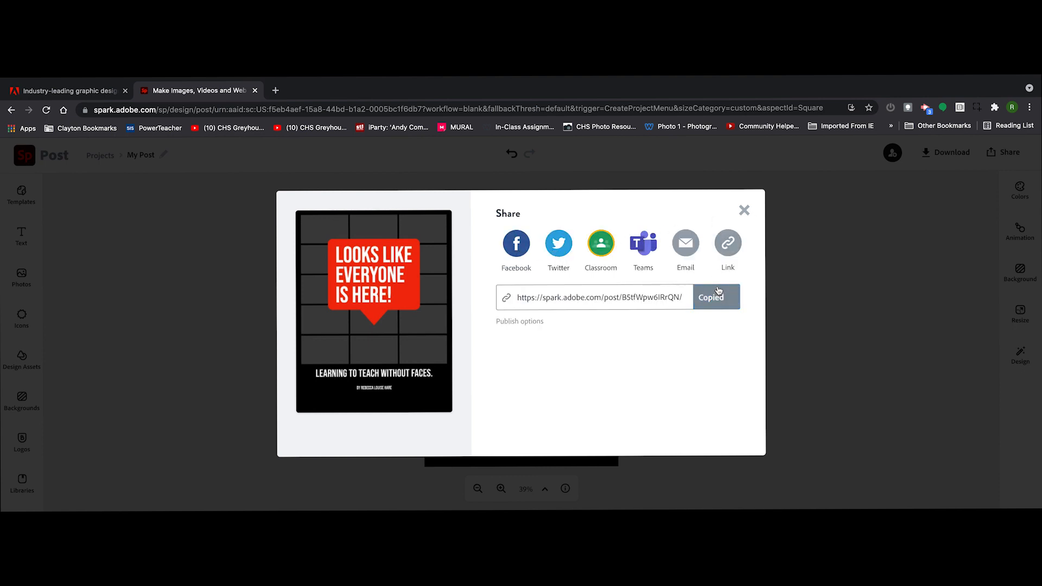
{"action": "left_click", "coordinate": [744, 210]}
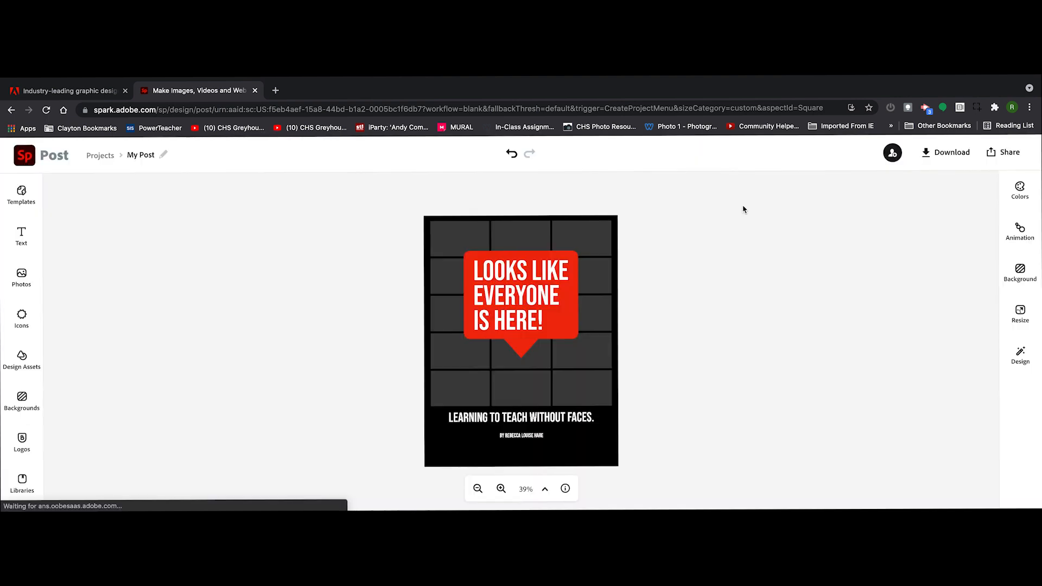
Download the finished design as a JPG.
{"action": "left_click", "coordinate": [951, 150]}
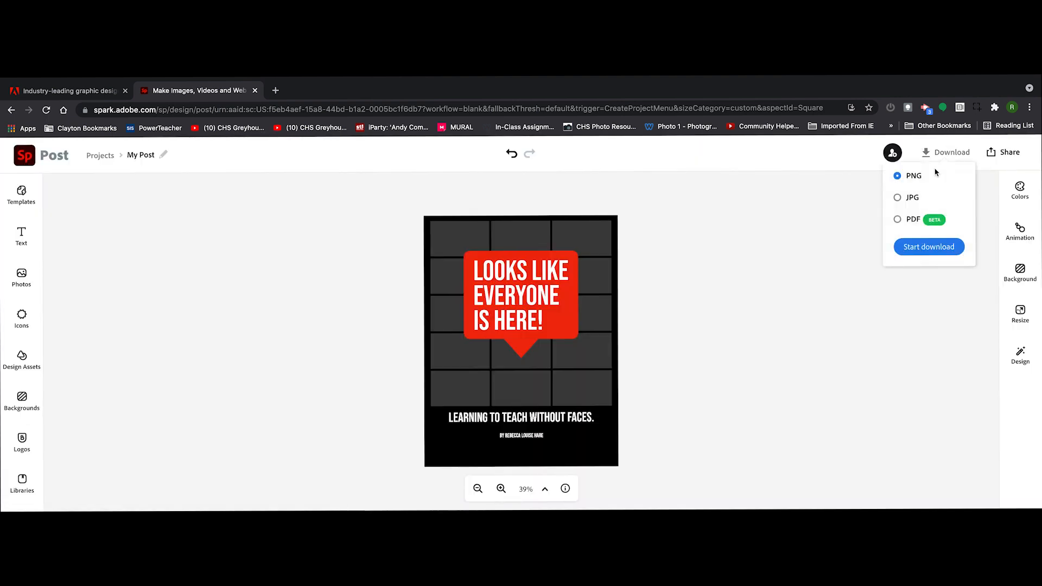
{"action": "left_click", "coordinate": [898, 198]}
{"action": "left_click", "coordinate": [923, 249]}
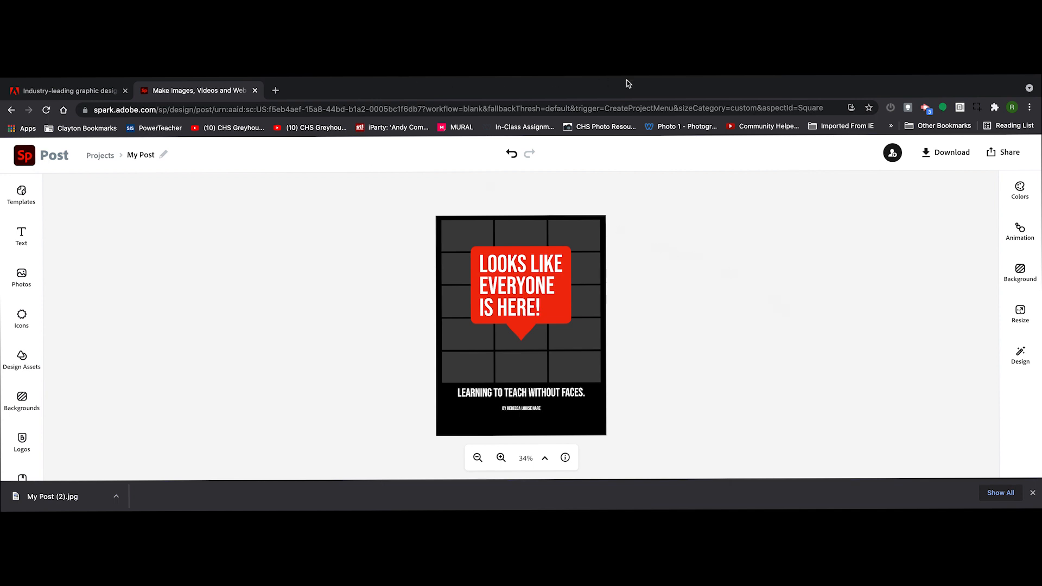
{"action": "mouse_move", "coordinate": [865, 78]}
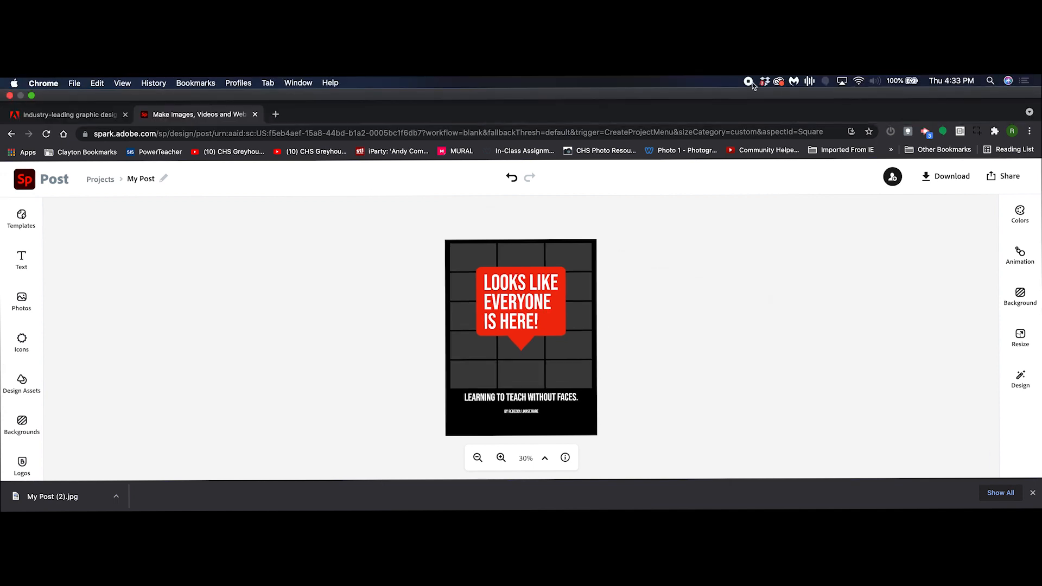